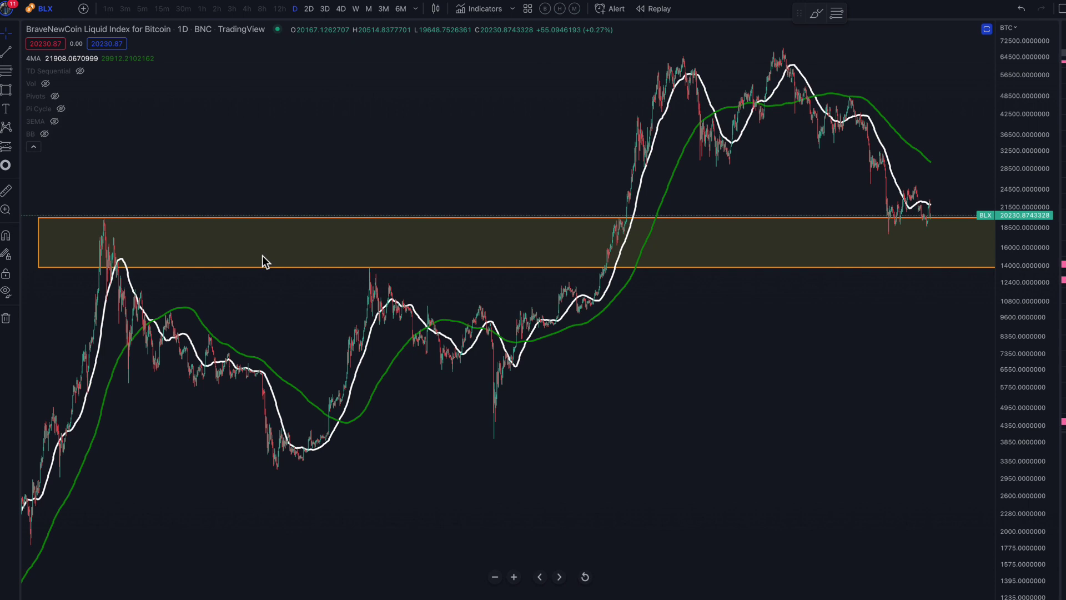
- Sketch freehand loops around the first cycle's peak and the latest decline, then undo them
{"action": "key", "text": "alt+b"}
{"action": "mouse_move", "coordinate": [133, 216]}
{"action": "left_mouse_down"}
{"action": "mouse_move", "coordinate": [91, 276]}
{"action": "mouse_move", "coordinate": [136, 378]}
{"action": "left_mouse_up"}
{"action": "mouse_move", "coordinate": [179, 423]}
{"action": "left_mouse_down"}
{"action": "mouse_move", "coordinate": [350, 469]}
{"action": "mouse_move", "coordinate": [202, 239]}
{"action": "mouse_move", "coordinate": [122, 208]}
{"action": "left_mouse_up"}
{"action": "mouse_move", "coordinate": [176, 398]}
{"action": "left_mouse_down"}
{"action": "mouse_move", "coordinate": [428, 281]}
{"action": "mouse_move", "coordinate": [804, 189]}
{"action": "left_mouse_up"}
{"action": "mouse_move", "coordinate": [880, 70]}
{"action": "left_mouse_down"}
{"action": "mouse_move", "coordinate": [772, 53]}
{"action": "mouse_move", "coordinate": [822, 147]}
{"action": "mouse_move", "coordinate": [927, 237]}
{"action": "mouse_move", "coordinate": [917, 169]}
{"action": "left_mouse_up"}
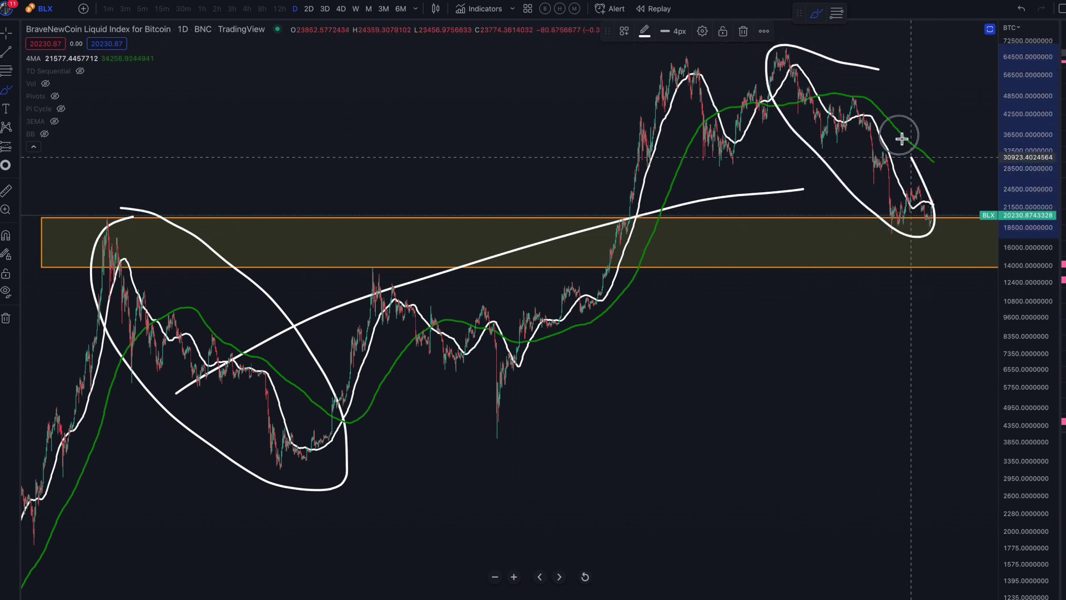
{"action": "key", "text": "ctrl+z"}
{"action": "key", "text": "ctrl+z"}
{"action": "key", "text": "ctrl+z"}
{"action": "key", "text": "ctrl+z"}
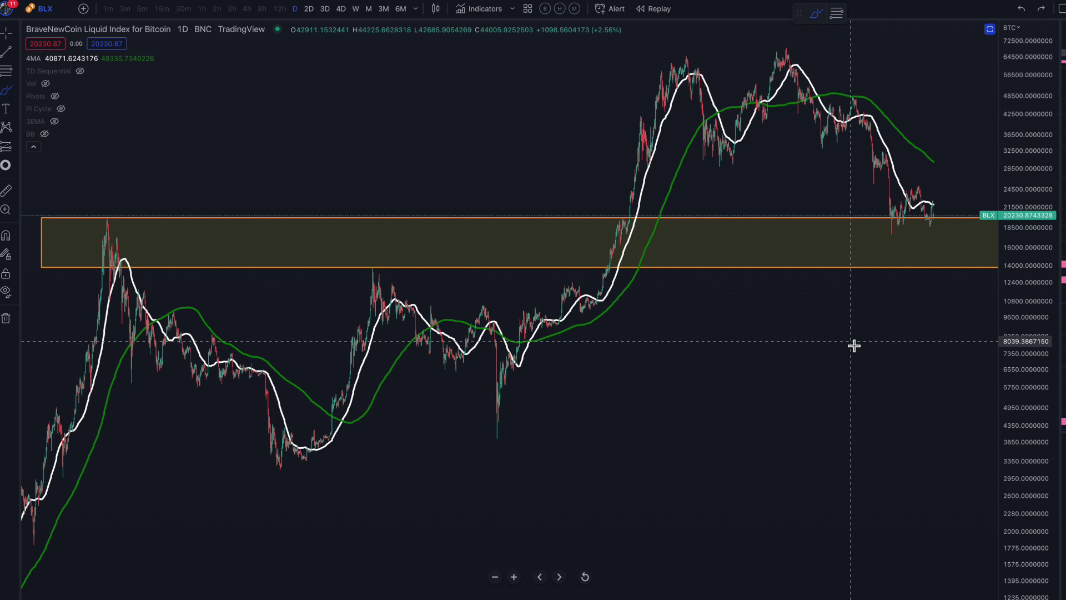
- Circle the earlier and recent drops from their peaks in orange, then undo both ovals
{"action": "scroll", "coordinate": [500, 328], "scroll_direction": "left", "scroll_amount": 2}
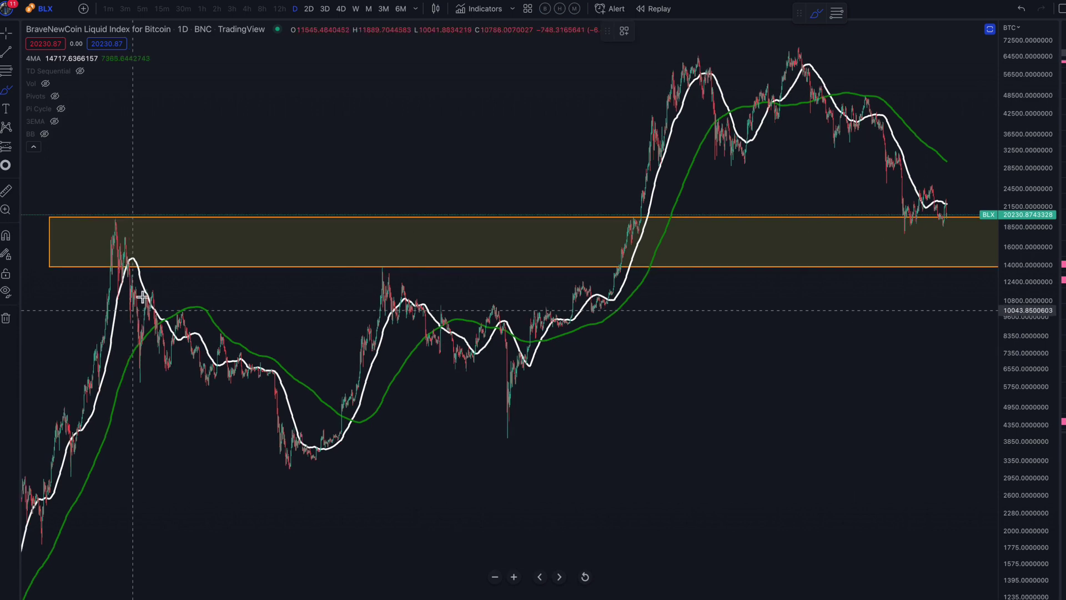
{"action": "mouse_move", "coordinate": [137, 222]}
{"action": "left_mouse_down"}
{"action": "mouse_move", "coordinate": [102, 228]}
{"action": "mouse_move", "coordinate": [131, 295]}
{"action": "mouse_move", "coordinate": [233, 428]}
{"action": "mouse_move", "coordinate": [331, 478]}
{"action": "mouse_move", "coordinate": [257, 309]}
{"action": "mouse_move", "coordinate": [139, 221]}
{"action": "left_mouse_up"}
{"action": "mouse_move", "coordinate": [885, 74]}
{"action": "left_mouse_down"}
{"action": "mouse_move", "coordinate": [819, 46]}
{"action": "mouse_move", "coordinate": [795, 75]}
{"action": "mouse_move", "coordinate": [854, 173]}
{"action": "mouse_move", "coordinate": [952, 250]}
{"action": "mouse_move", "coordinate": [959, 174]}
{"action": "mouse_move", "coordinate": [883, 71]}
{"action": "left_mouse_up"}
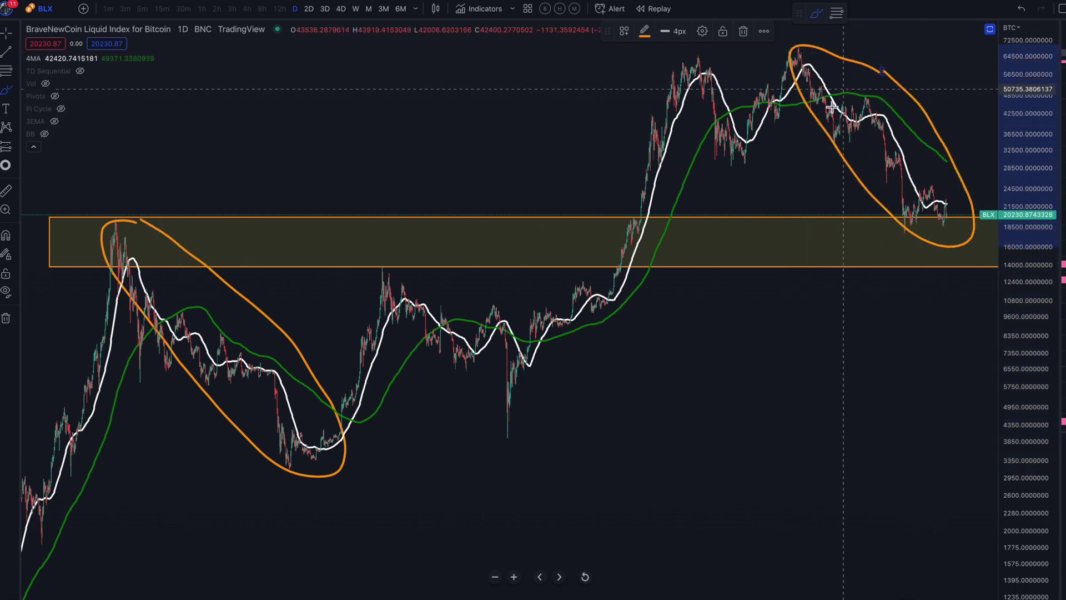
{"action": "key", "text": "ctrl+z"}
{"action": "key", "text": "ctrl+z"}
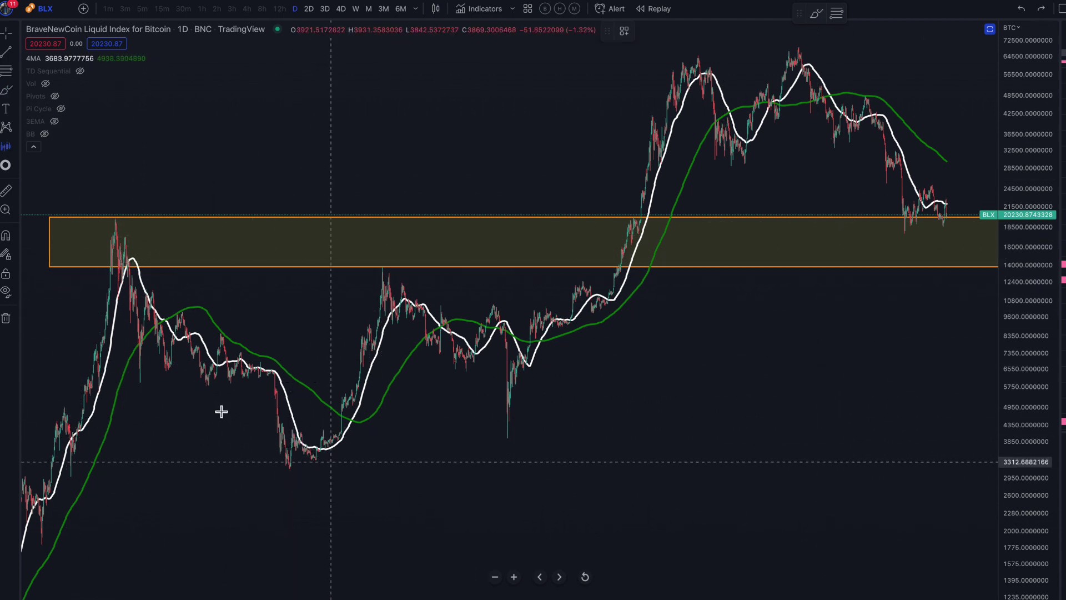
- Copy the earlier cycle's price bars with Bars Pattern and move the copy over recent price
{"action": "left_click", "coordinate": [88, 414]}
{"action": "left_click", "coordinate": [388, 426]}
{"action": "mouse_move", "coordinate": [250, 349]}
{"action": "left_mouse_down"}
{"action": "mouse_move", "coordinate": [745, 185]}
{"action": "mouse_move", "coordinate": [846, 182]}
{"action": "mouse_move", "coordinate": [928, 136]}
{"action": "mouse_move", "coordinate": [972, 131]}
{"action": "left_mouse_up"}
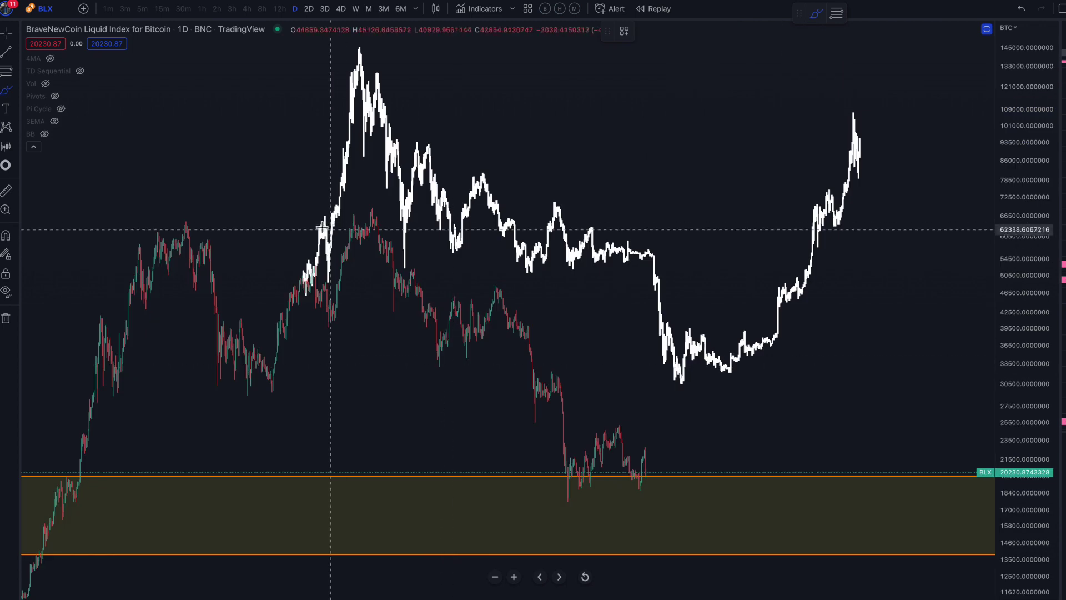
- Circle the copied cycle's successive peaks and the matching peaks on current price
{"action": "left_click_drag", "start_coordinate": [363, 43], "coordinate": [375, 48]}
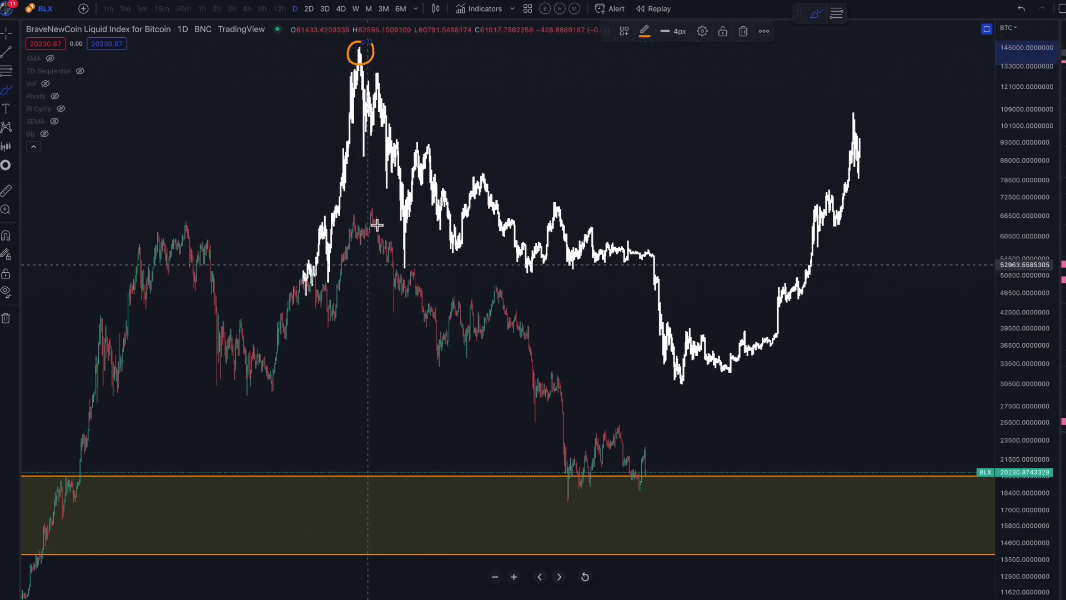
{"action": "mouse_move", "coordinate": [367, 203]}
{"action": "left_mouse_down"}
{"action": "mouse_move", "coordinate": [369, 218]}
{"action": "mouse_move", "coordinate": [381, 217]}
{"action": "mouse_move", "coordinate": [366, 204]}
{"action": "left_mouse_up"}
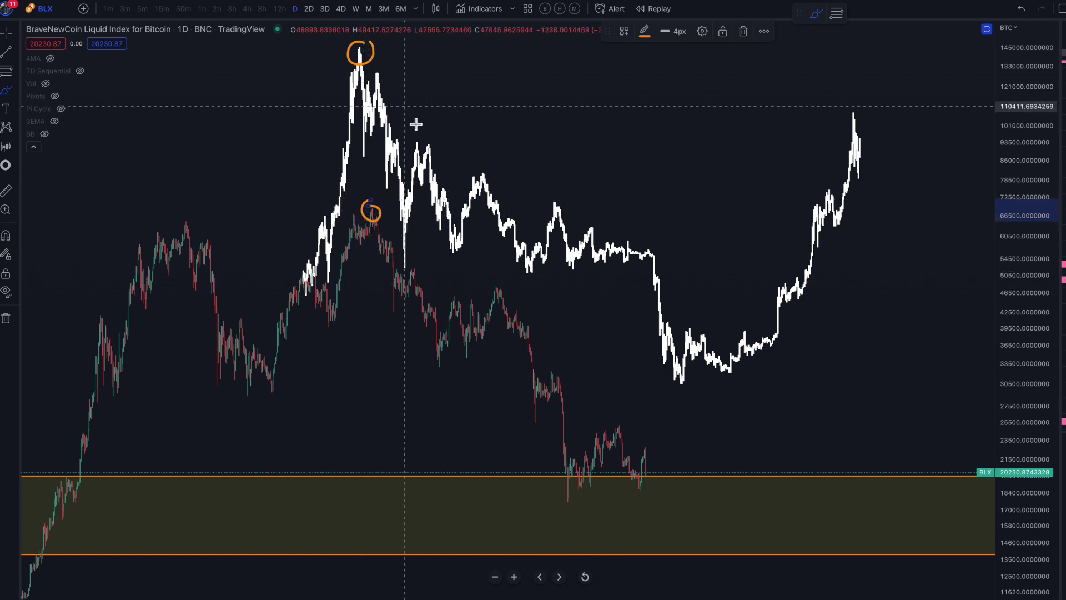
{"action": "mouse_move", "coordinate": [383, 63]}
{"action": "left_mouse_down"}
{"action": "mouse_move", "coordinate": [370, 77]}
{"action": "mouse_move", "coordinate": [389, 63]}
{"action": "left_mouse_up"}
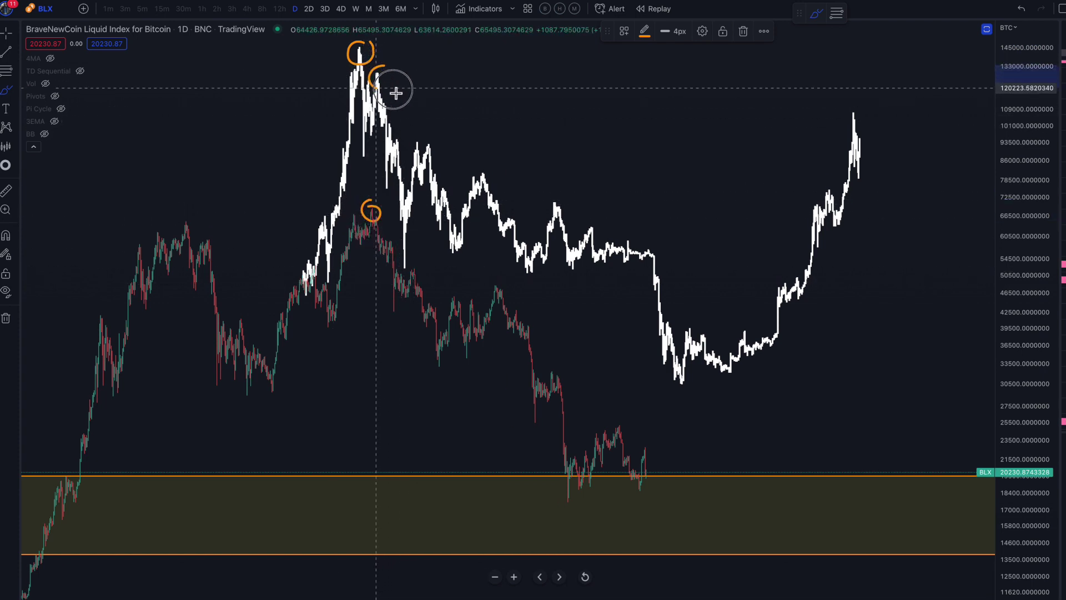
{"action": "mouse_move", "coordinate": [436, 136]}
{"action": "left_mouse_down"}
{"action": "mouse_move", "coordinate": [414, 158]}
{"action": "mouse_move", "coordinate": [436, 138]}
{"action": "left_mouse_up"}
{"action": "mouse_move", "coordinate": [488, 169]}
{"action": "left_mouse_down"}
{"action": "mouse_move", "coordinate": [470, 183]}
{"action": "mouse_move", "coordinate": [491, 173]}
{"action": "left_mouse_up"}
{"action": "left_click_drag", "start_coordinate": [571, 195], "coordinate": [562, 198]}
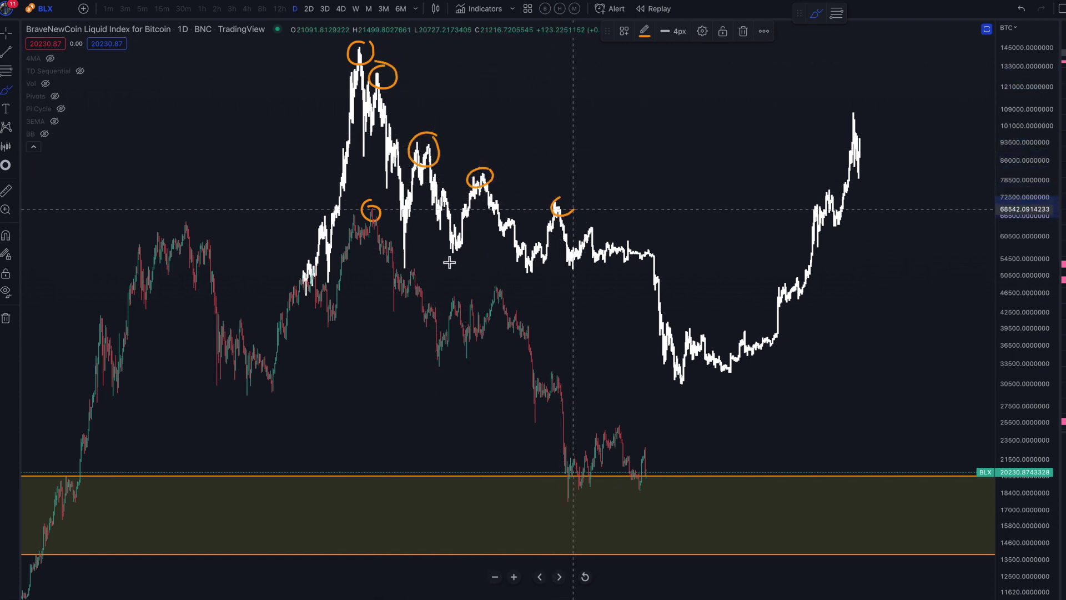
{"action": "mouse_move", "coordinate": [380, 234]}
{"action": "left_mouse_down"}
{"action": "mouse_move", "coordinate": [409, 269]}
{"action": "mouse_move", "coordinate": [497, 283]}
{"action": "left_mouse_up"}
{"action": "mouse_move", "coordinate": [559, 370]}
{"action": "left_mouse_down"}
{"action": "mouse_move", "coordinate": [556, 387]}
{"action": "mouse_move", "coordinate": [568, 376]}
{"action": "left_mouse_up"}
- Trace the copy's and current price's sharp drops and bounce, and draw a cup under the recent low
{"action": "mouse_move", "coordinate": [651, 247]}
{"action": "left_mouse_down"}
{"action": "mouse_move", "coordinate": [631, 269]}
{"action": "mouse_move", "coordinate": [658, 253]}
{"action": "left_mouse_up"}
{"action": "left_click_drag", "start_coordinate": [657, 297], "coordinate": [671, 377]}
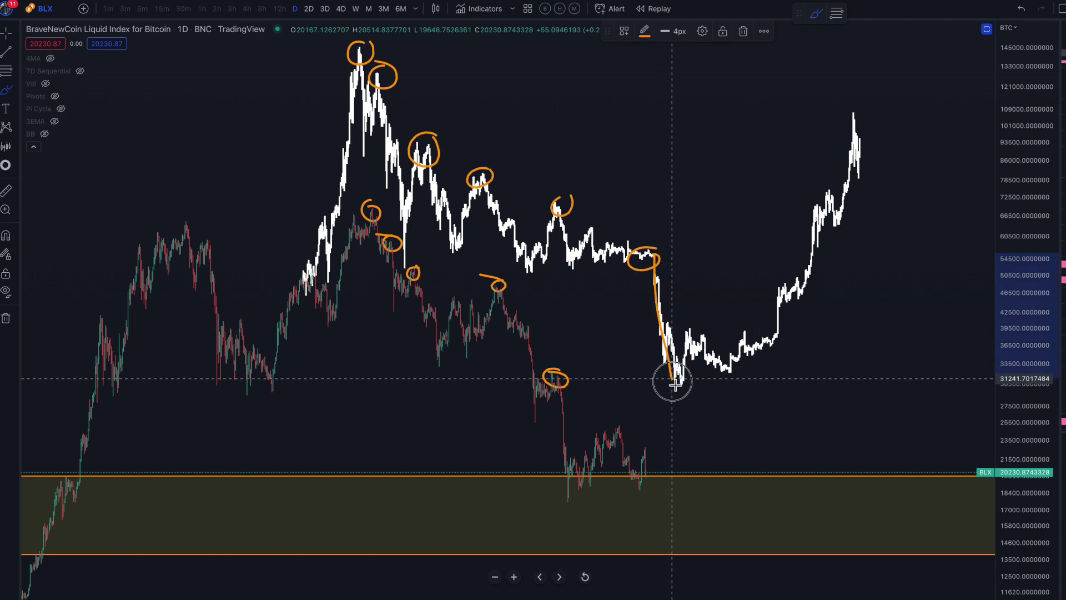
{"action": "left_click_drag", "start_coordinate": [563, 384], "coordinate": [570, 499]}
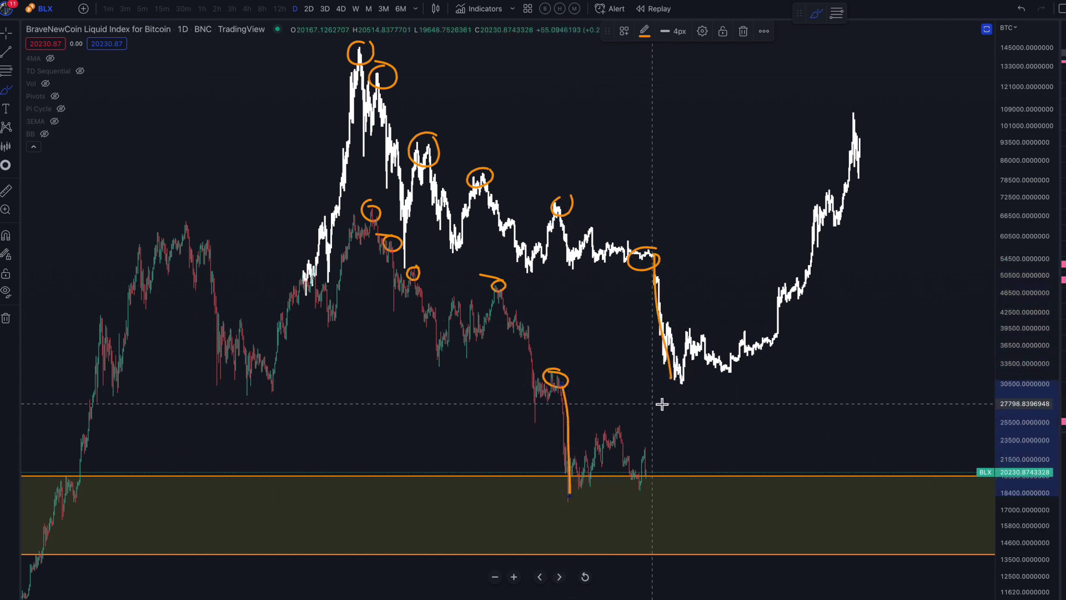
{"action": "mouse_move", "coordinate": [573, 500]}
{"action": "left_mouse_down"}
{"action": "mouse_move", "coordinate": [621, 431]}
{"action": "mouse_move", "coordinate": [640, 493]}
{"action": "mouse_move", "coordinate": [654, 454]}
{"action": "left_mouse_up"}
{"action": "mouse_move", "coordinate": [661, 292]}
{"action": "left_mouse_down"}
{"action": "mouse_move", "coordinate": [678, 381]}
{"action": "mouse_move", "coordinate": [684, 342]}
{"action": "mouse_move", "coordinate": [731, 383]}
{"action": "mouse_move", "coordinate": [744, 361]}
{"action": "left_mouse_up"}
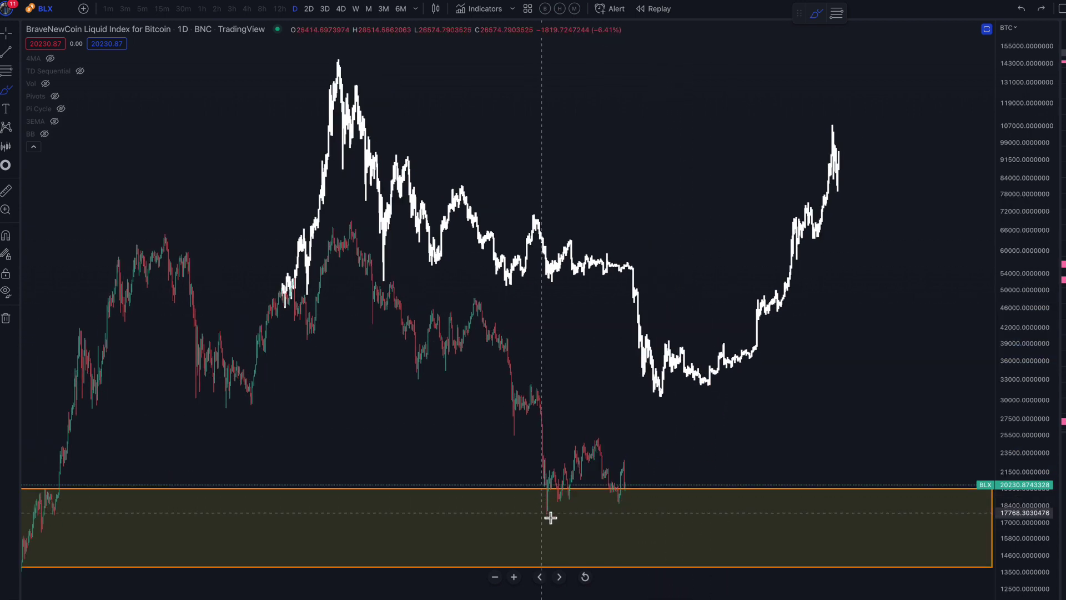
{"action": "mouse_move", "coordinate": [545, 504]}
{"action": "left_mouse_down"}
{"action": "mouse_move", "coordinate": [547, 521]}
{"action": "mouse_move", "coordinate": [567, 510]}
{"action": "left_mouse_up"}
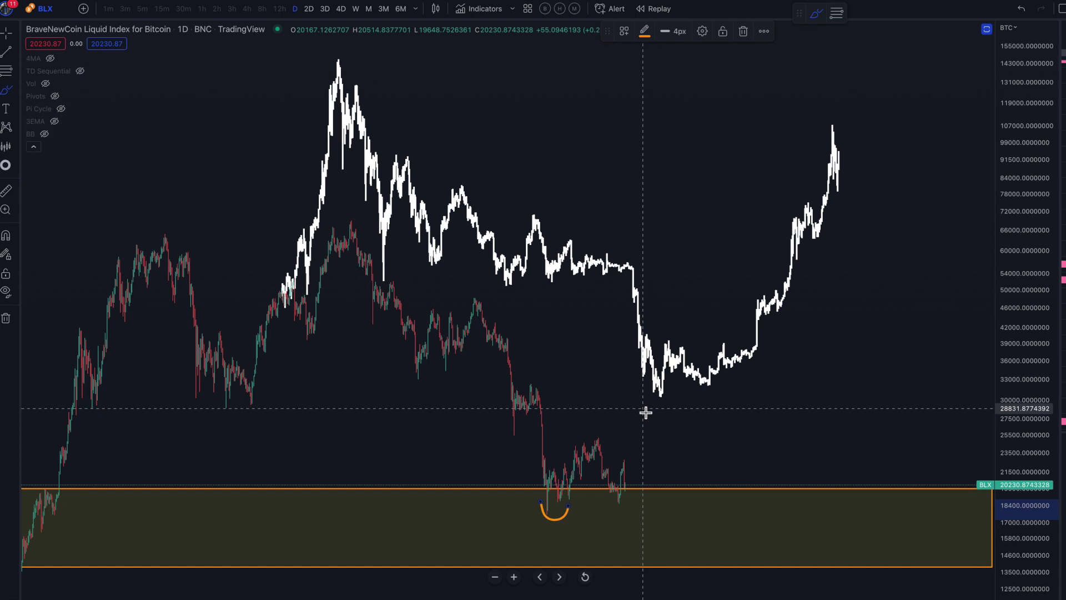
- Draw a cup under the copy's low and trace the bounces and drops after both lows
{"action": "mouse_move", "coordinate": [649, 394]}
{"action": "left_mouse_down"}
{"action": "mouse_move", "coordinate": [657, 404]}
{"action": "mouse_move", "coordinate": [680, 393]}
{"action": "left_mouse_up"}
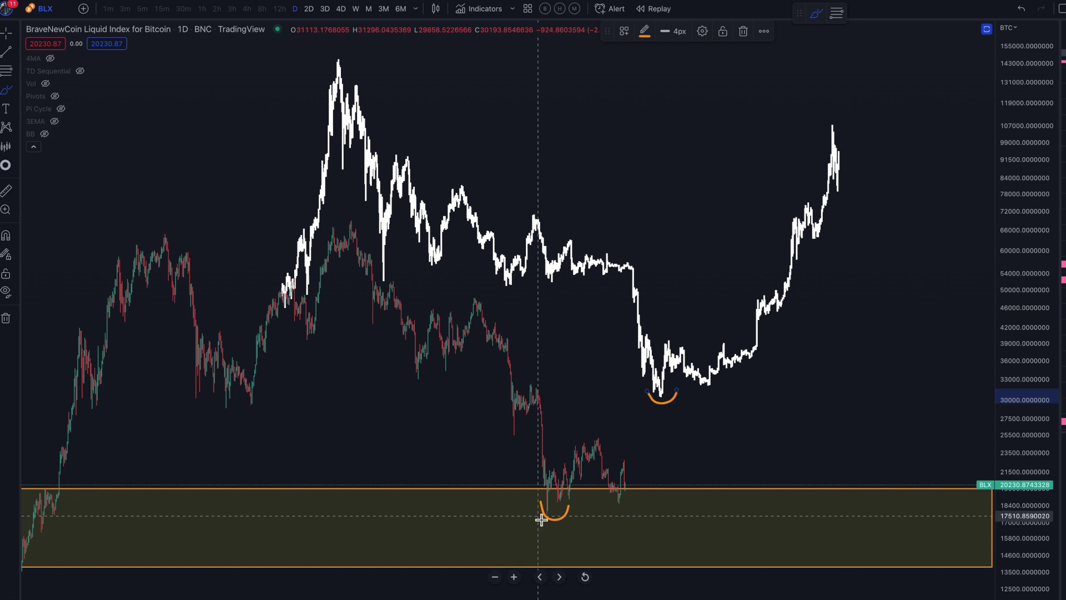
{"action": "left_click_drag", "start_coordinate": [542, 503], "coordinate": [593, 448]}
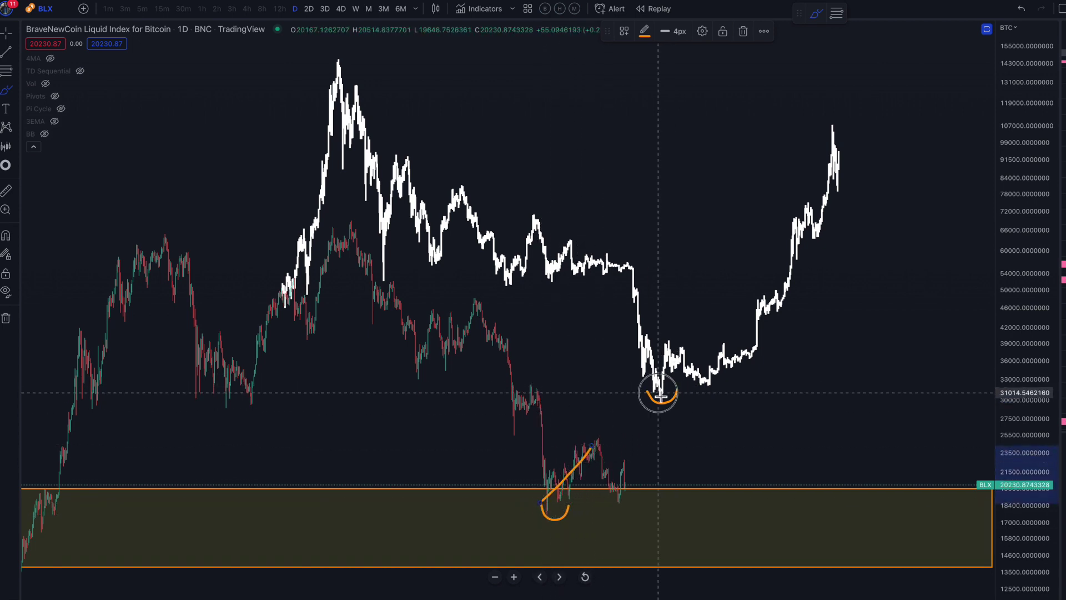
{"action": "left_click_drag", "start_coordinate": [660, 391], "coordinate": [661, 339]}
{"action": "left_click_drag", "start_coordinate": [592, 450], "coordinate": [622, 505]}
{"action": "left_click_drag", "start_coordinate": [662, 340], "coordinate": [709, 388]}
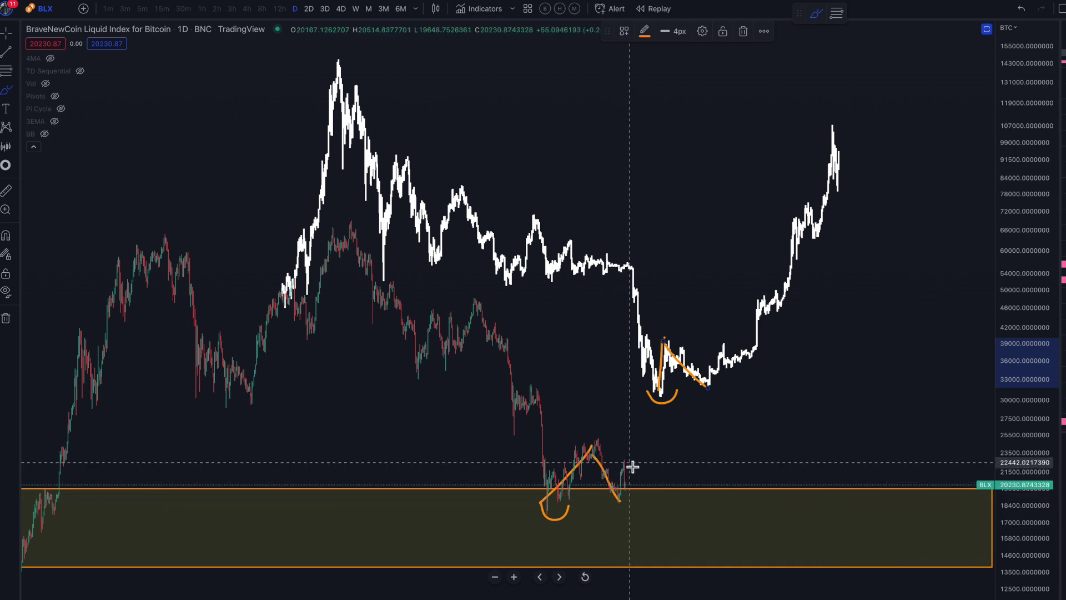
- Sketch bearish and sideways-to-rising projected paths, then undo back to the single cup
{"action": "mouse_move", "coordinate": [617, 460]}
{"action": "left_mouse_down"}
{"action": "mouse_move", "coordinate": [640, 460]}
{"action": "mouse_move", "coordinate": [620, 500]}
{"action": "left_mouse_up"}
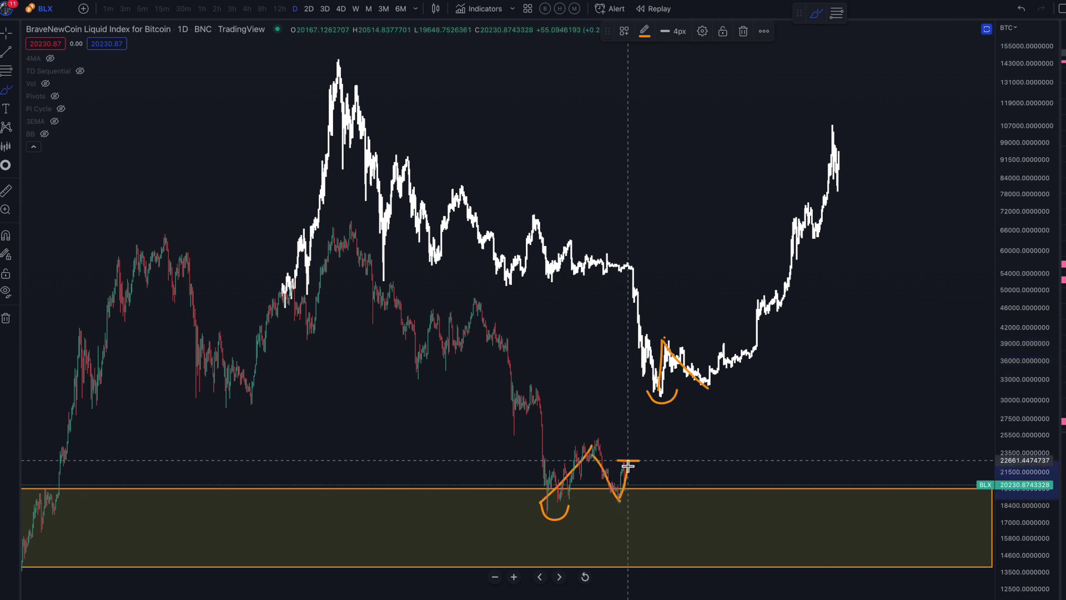
{"action": "mouse_move", "coordinate": [709, 387]}
{"action": "left_mouse_down"}
{"action": "mouse_move", "coordinate": [714, 358]}
{"action": "mouse_move", "coordinate": [702, 364]}
{"action": "left_mouse_up"}
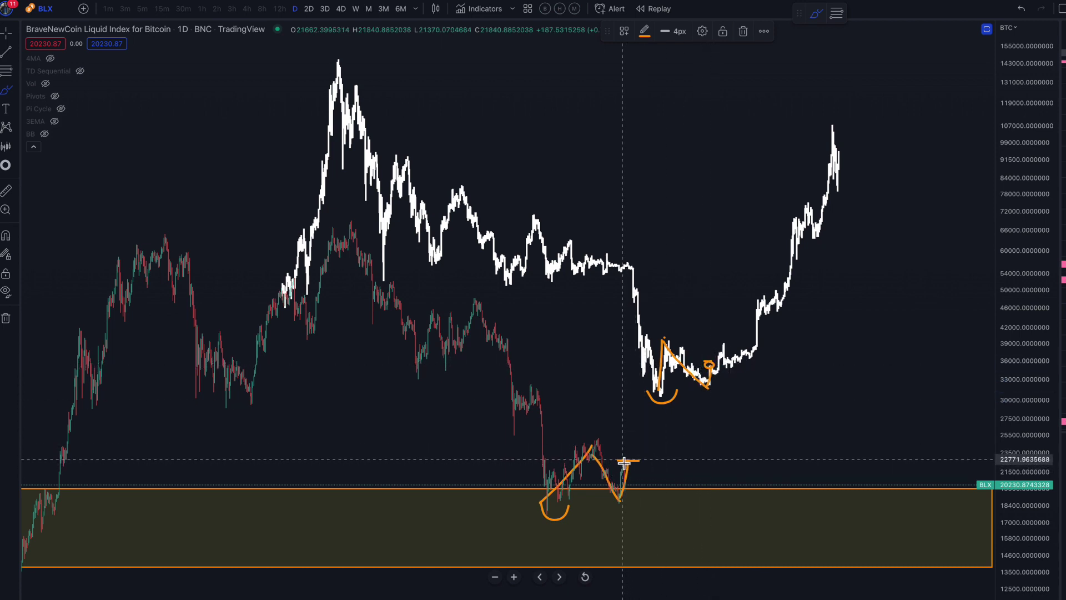
{"action": "mouse_move", "coordinate": [709, 368]}
{"action": "left_mouse_down"}
{"action": "mouse_move", "coordinate": [721, 375]}
{"action": "mouse_move", "coordinate": [731, 350]}
{"action": "left_mouse_up"}
{"action": "mouse_move", "coordinate": [634, 463]}
{"action": "left_mouse_down"}
{"action": "mouse_move", "coordinate": [721, 547]}
{"action": "mouse_move", "coordinate": [707, 544]}
{"action": "left_mouse_up"}
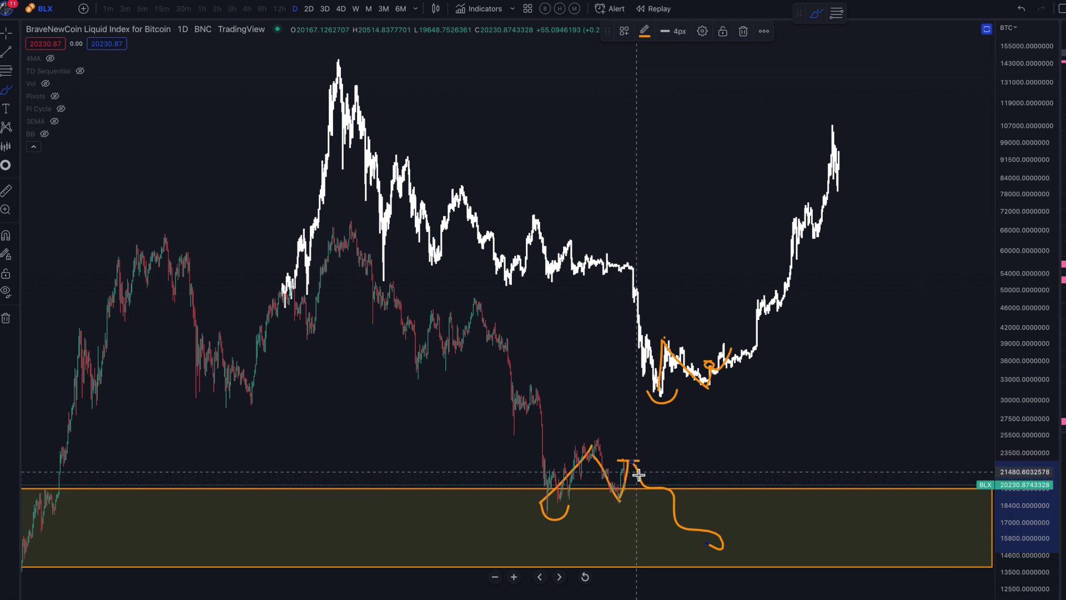
{"action": "left_click_drag", "start_coordinate": [636, 462], "coordinate": [670, 455]}
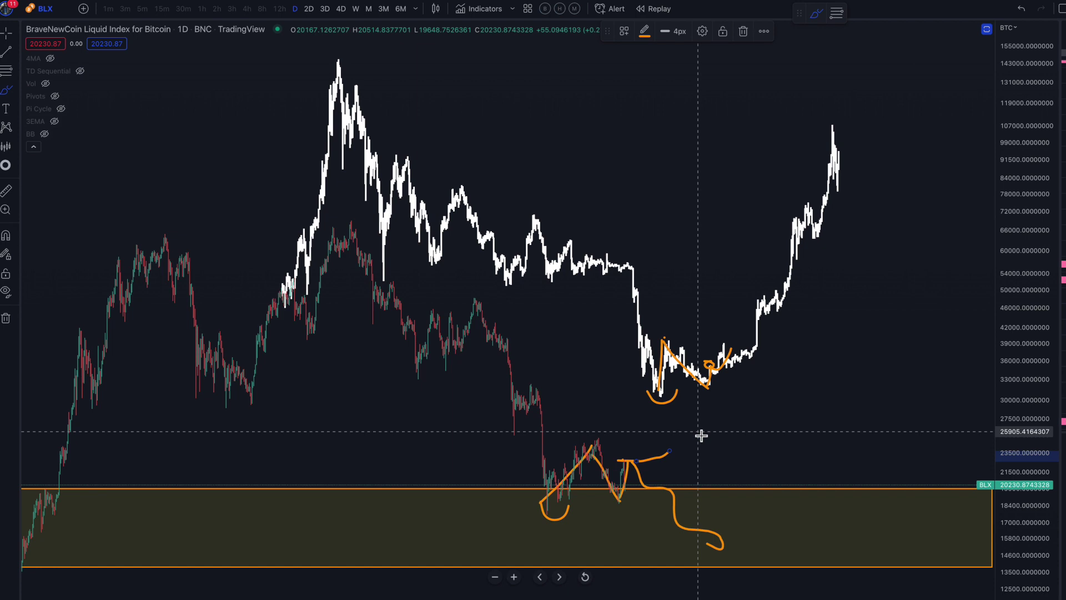
{"action": "key", "text": "ctrl+z"}
{"action": "key", "text": "ctrl+z"}
{"action": "key", "text": "ctrl+z"}
{"action": "key", "text": "ctrl+z"}
{"action": "key", "text": "ctrl+z"}
{"action": "key", "text": "ctrl+z"}
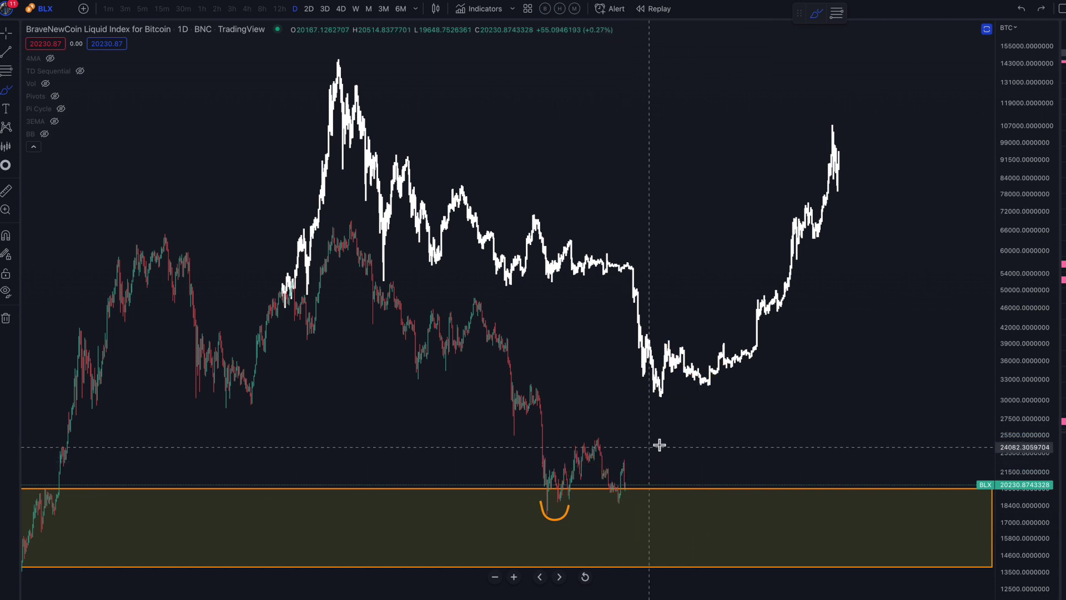
- Sketch a bullish path from the zone top along the copy's rise, then undo it
{"action": "mouse_move", "coordinate": [625, 463]}
{"action": "left_mouse_down"}
{"action": "mouse_move", "coordinate": [627, 496]}
{"action": "mouse_move", "coordinate": [709, 430]}
{"action": "left_mouse_up"}
{"action": "mouse_move", "coordinate": [725, 348]}
{"action": "left_mouse_down"}
{"action": "mouse_move", "coordinate": [745, 352]}
{"action": "mouse_move", "coordinate": [765, 314]}
{"action": "mouse_move", "coordinate": [789, 303]}
{"action": "left_mouse_up"}
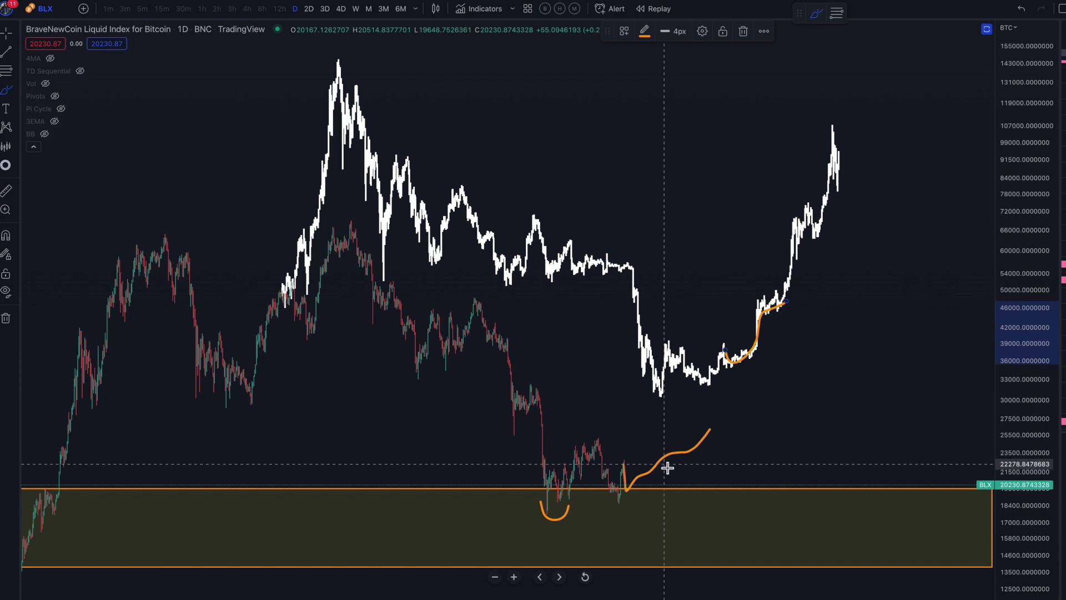
{"action": "key", "text": "ctrl+z"}
{"action": "key", "text": "ctrl+z"}
{"action": "key", "text": "ctrl+z"}
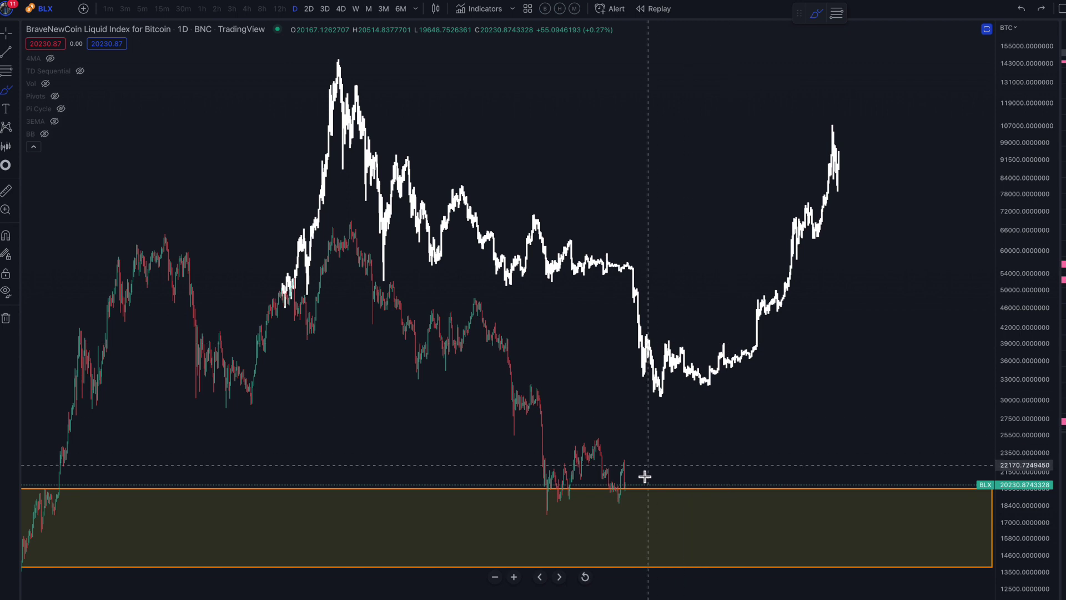
- Sketch a rising path with pullback, a dip under earlier lows and a drop into the box, then clear them
{"action": "mouse_move", "coordinate": [628, 488]}
{"action": "left_mouse_down"}
{"action": "mouse_move", "coordinate": [666, 471]}
{"action": "mouse_move", "coordinate": [672, 455]}
{"action": "left_mouse_up"}
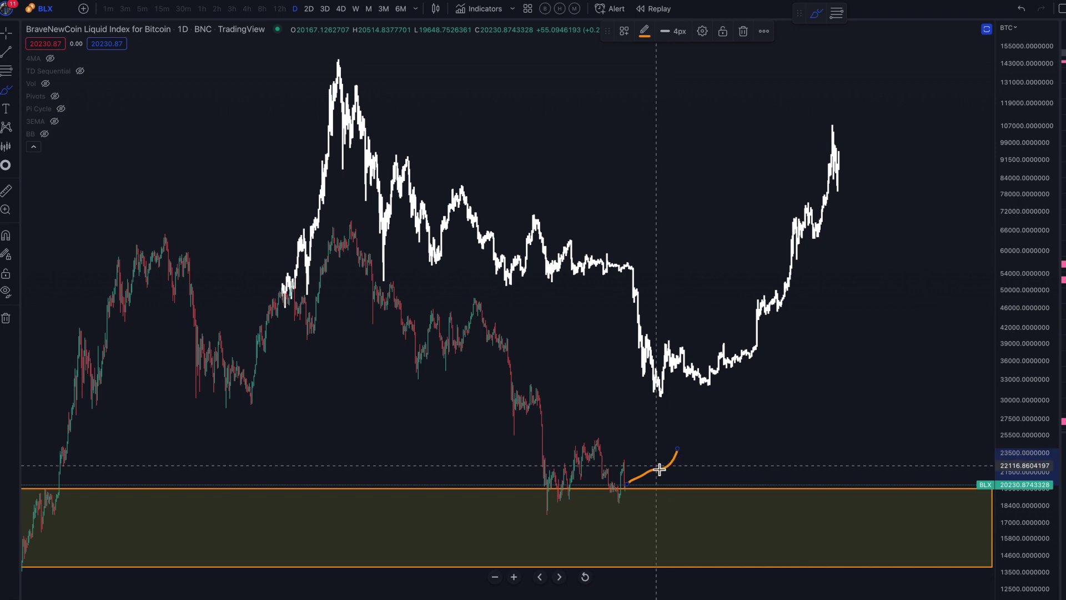
{"action": "left_click_drag", "start_coordinate": [672, 462], "coordinate": [682, 482]}
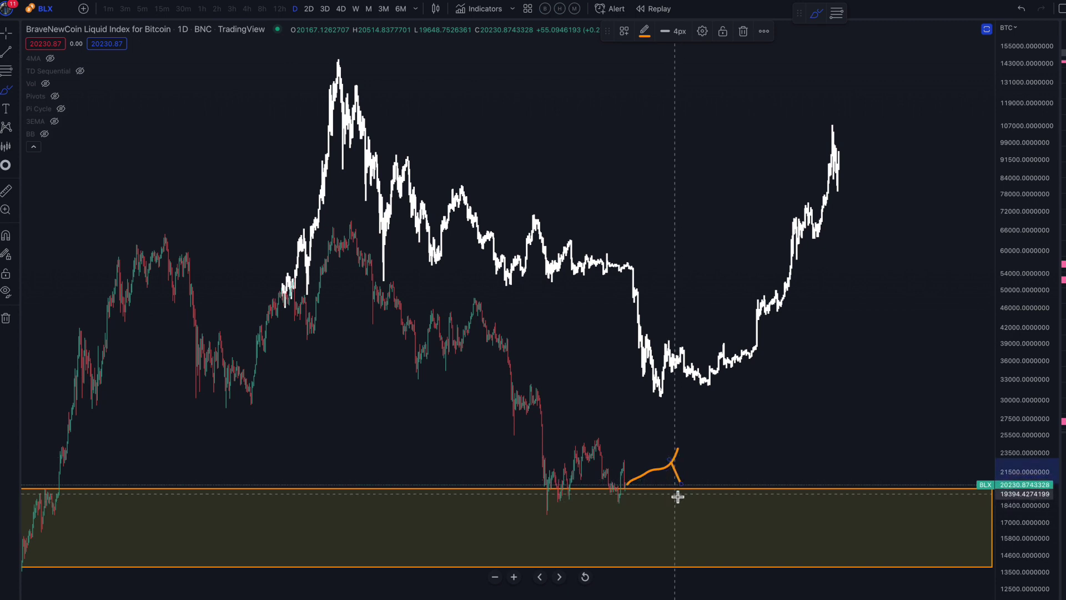
{"action": "left_click", "coordinate": [536, 513]}
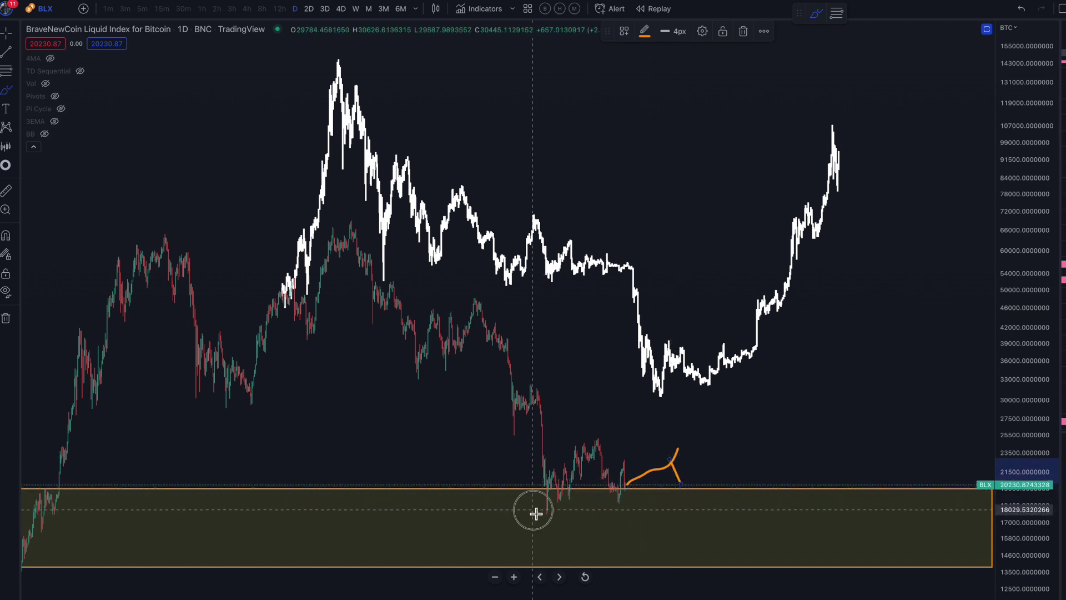
{"action": "left_click_drag", "start_coordinate": [536, 513], "coordinate": [566, 517]}
{"action": "left_click", "coordinate": [684, 487]}
{"action": "mouse_move", "coordinate": [684, 487]}
{"action": "left_mouse_down"}
{"action": "mouse_move", "coordinate": [686, 511]}
{"action": "mouse_move", "coordinate": [704, 505]}
{"action": "left_mouse_up"}
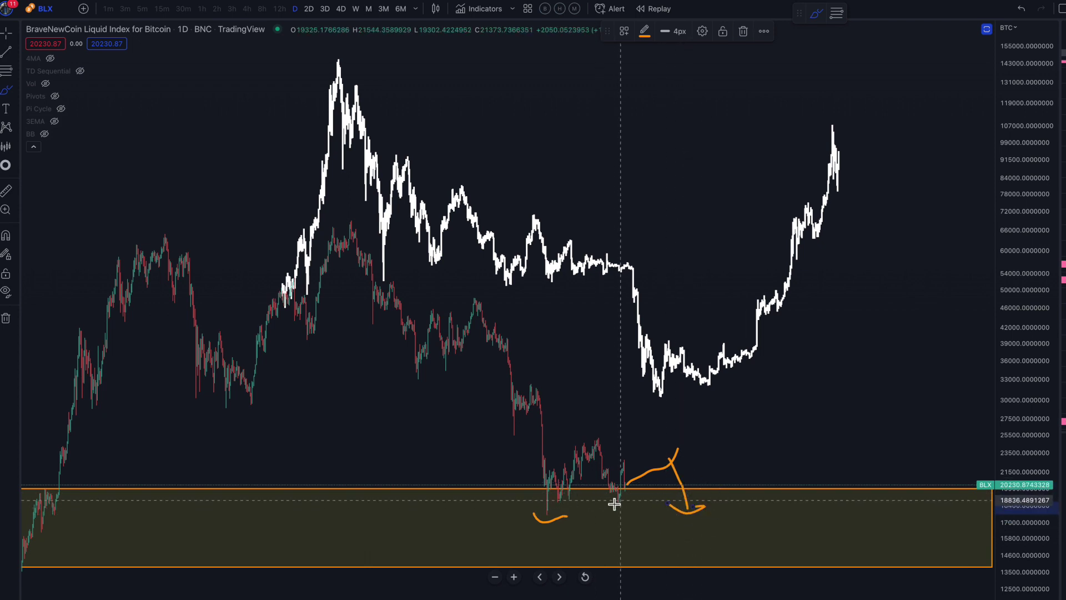
{"action": "key", "text": "ctrl+z"}
{"action": "key", "text": "ctrl+z"}
{"action": "key", "text": "ctrl+z"}
{"action": "key", "text": "ctrl+z"}
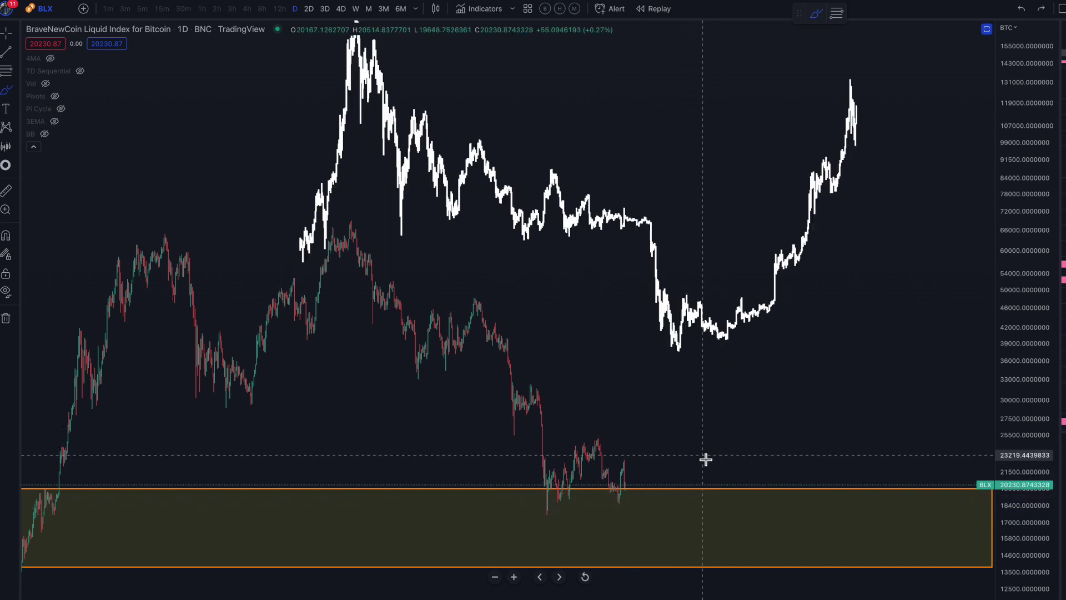
{"action": "left_click_drag", "start_coordinate": [627, 458], "coordinate": [775, 593]}
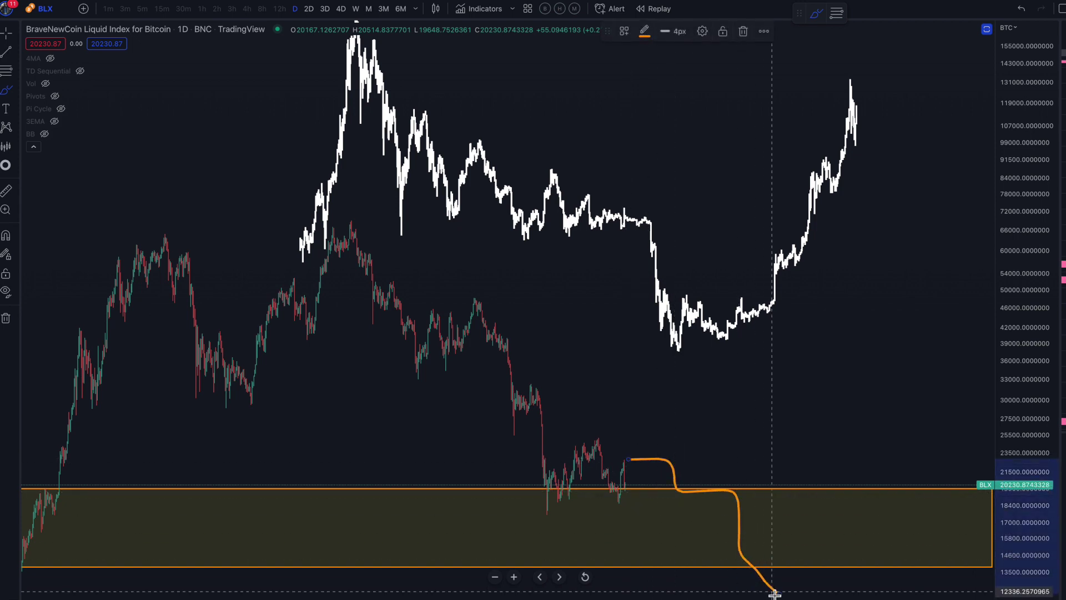
{"action": "left_click_drag", "start_coordinate": [772, 593], "coordinate": [780, 593]}
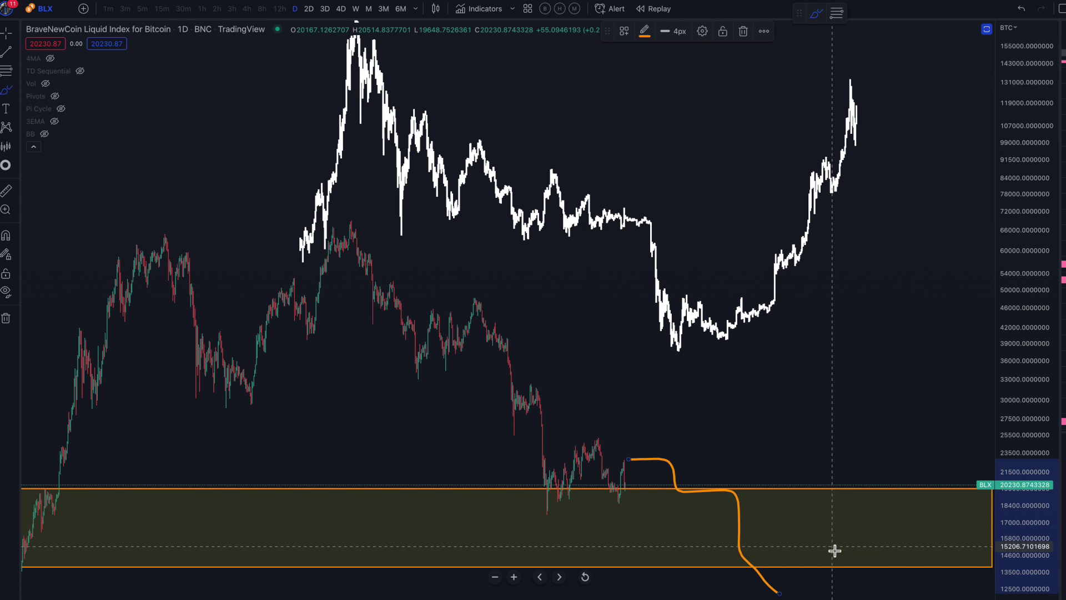
{"action": "key", "text": "Delete"}
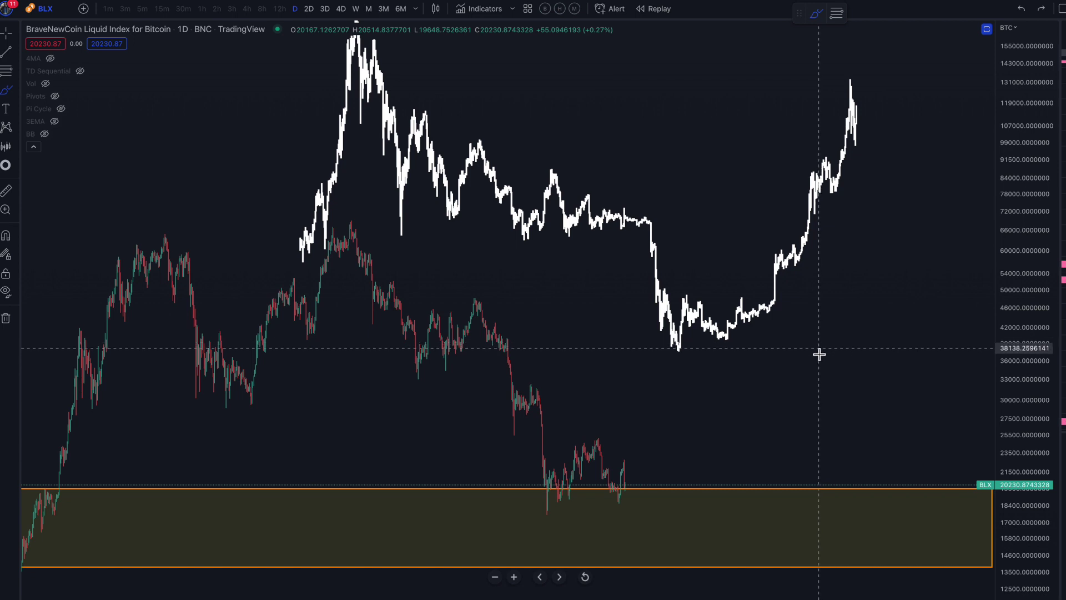
- Switch BLX to 6M candles and trace the early uptrend along the blue EMA in orange
{"action": "type", "text": "6M"}
{"action": "key", "text": "Return"}
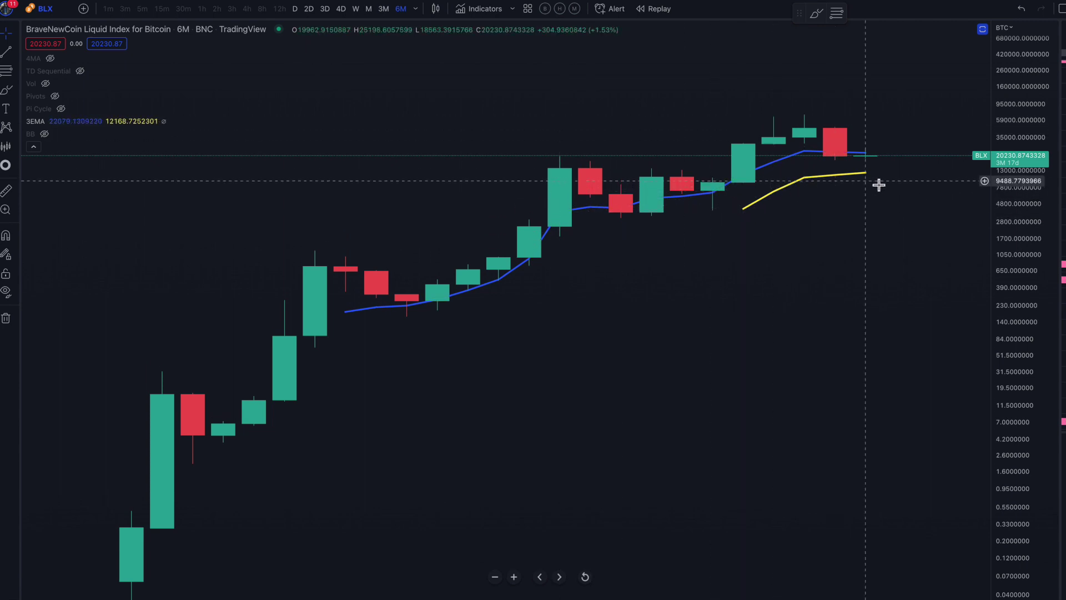
{"action": "left_click", "coordinate": [816, 12]}
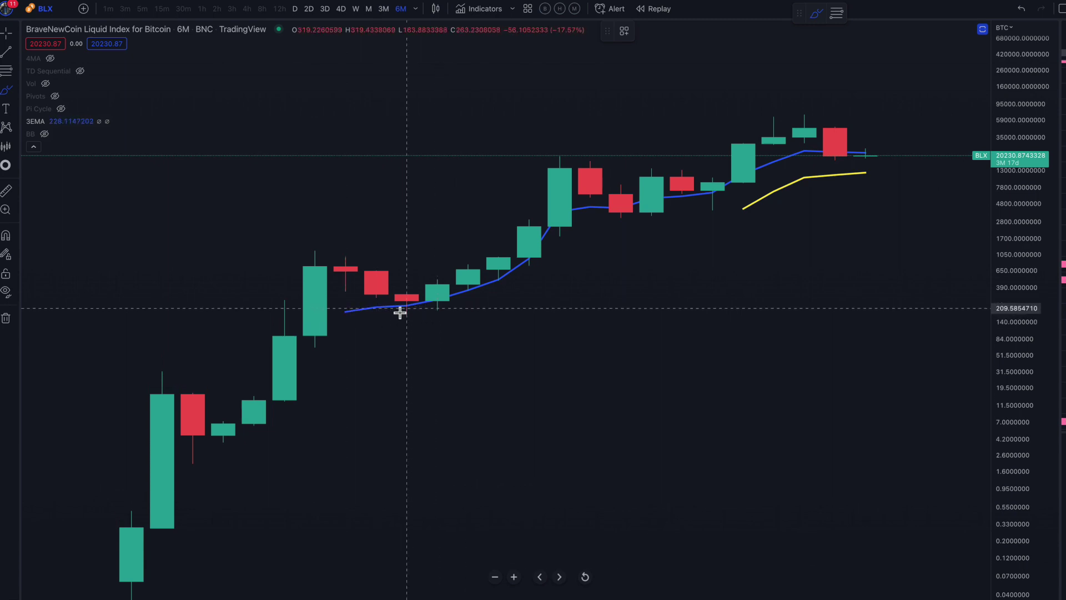
{"action": "mouse_move", "coordinate": [404, 312]}
{"action": "left_mouse_down"}
{"action": "mouse_move", "coordinate": [483, 295]}
{"action": "mouse_move", "coordinate": [562, 227]}
{"action": "left_mouse_up"}
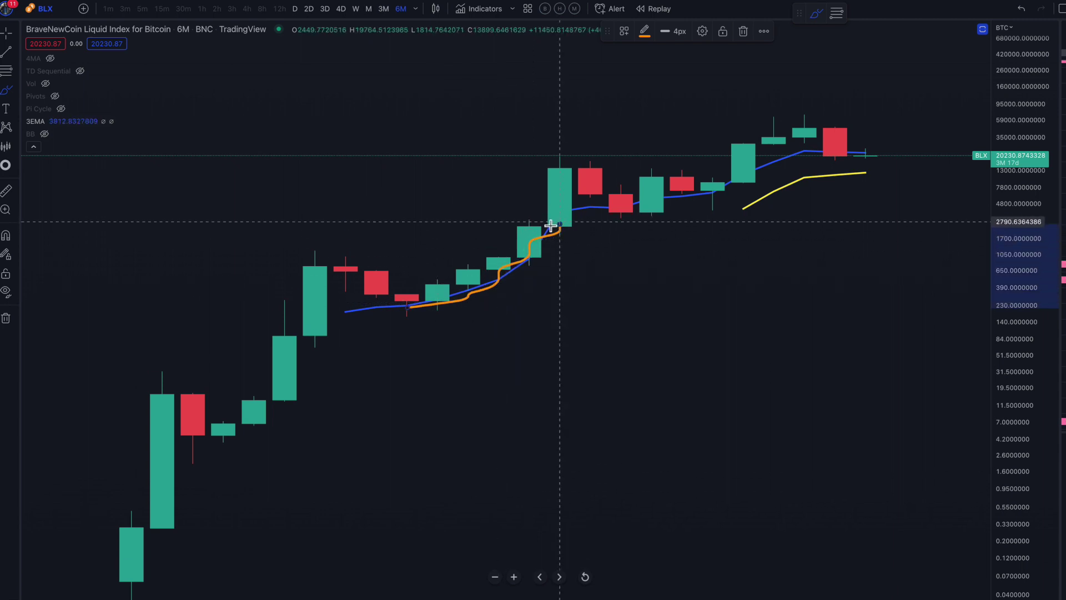
- Loop around the mid-chart consolidation candles and bracket the latest red candle
{"action": "left_click_drag", "start_coordinate": [597, 208], "coordinate": [621, 206]}
{"action": "mouse_move", "coordinate": [562, 159]}
{"action": "left_mouse_down"}
{"action": "mouse_move", "coordinate": [610, 183]}
{"action": "mouse_move", "coordinate": [621, 205]}
{"action": "mouse_move", "coordinate": [608, 220]}
{"action": "mouse_move", "coordinate": [653, 222]}
{"action": "mouse_move", "coordinate": [658, 176]}
{"action": "mouse_move", "coordinate": [643, 163]}
{"action": "mouse_move", "coordinate": [629, 213]}
{"action": "mouse_move", "coordinate": [669, 216]}
{"action": "mouse_move", "coordinate": [653, 179]}
{"action": "left_mouse_up"}
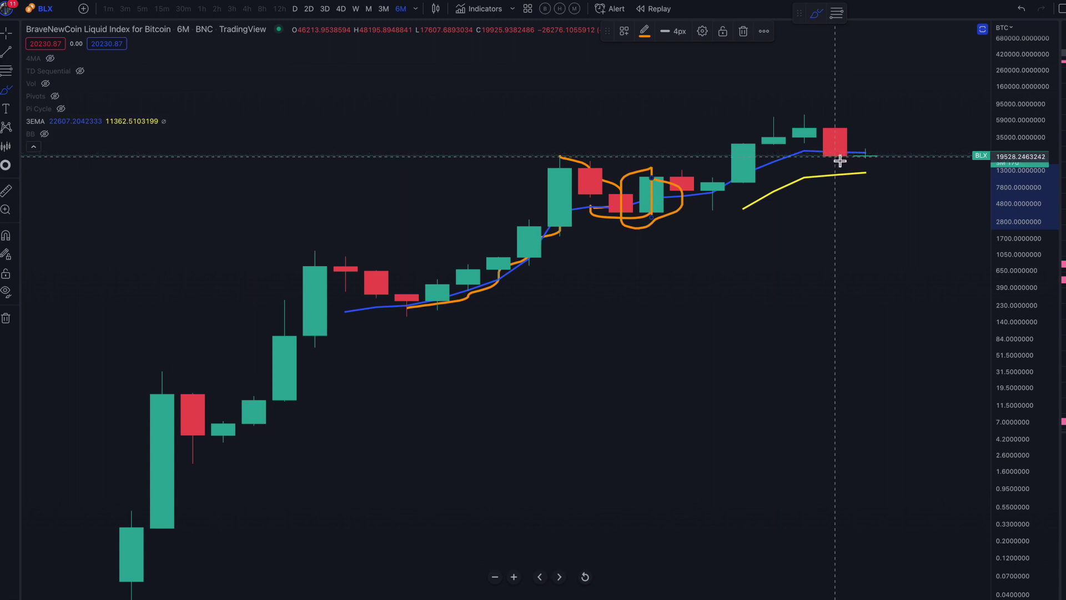
{"action": "mouse_move", "coordinate": [812, 114]}
{"action": "left_mouse_down"}
{"action": "mouse_move", "coordinate": [819, 110]}
{"action": "mouse_move", "coordinate": [812, 118]}
{"action": "mouse_move", "coordinate": [805, 108]}
{"action": "left_mouse_up"}
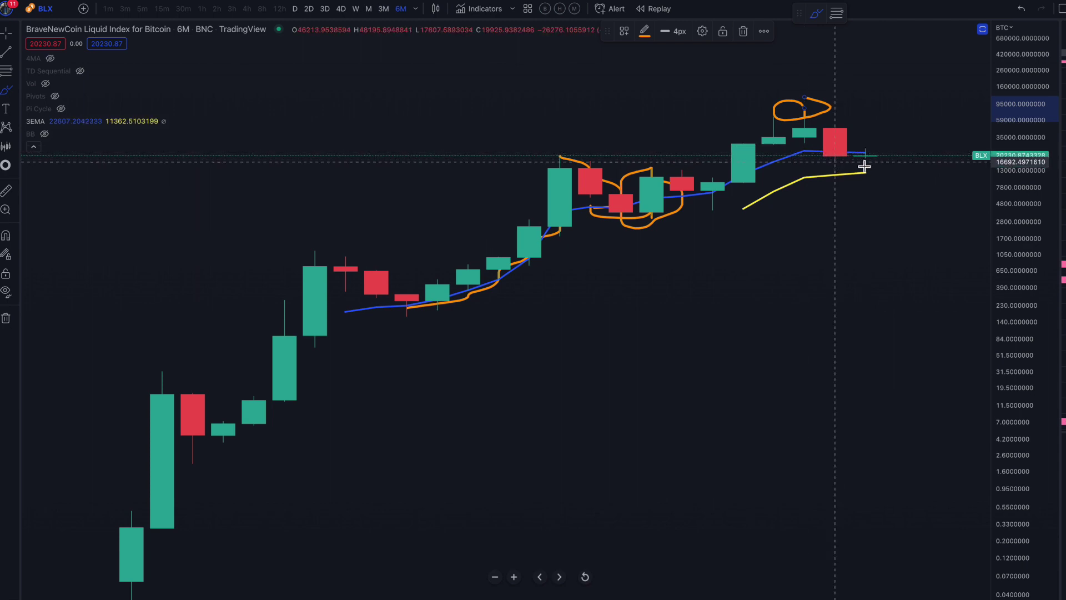
{"action": "mouse_move", "coordinate": [894, 144]}
{"action": "left_mouse_down"}
{"action": "mouse_move", "coordinate": [851, 142]}
{"action": "mouse_move", "coordinate": [864, 194]}
{"action": "mouse_move", "coordinate": [895, 144]}
{"action": "left_mouse_up"}
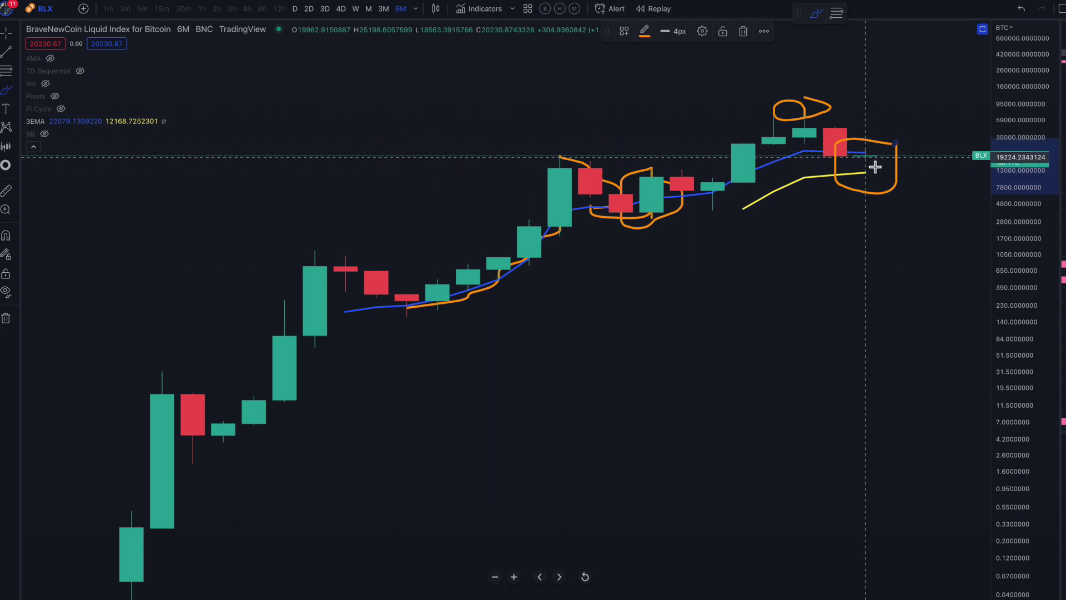
{"action": "mouse_move", "coordinate": [681, 166]}
{"action": "left_mouse_down"}
{"action": "mouse_move", "coordinate": [637, 189]}
{"action": "mouse_move", "coordinate": [639, 242]}
{"action": "mouse_move", "coordinate": [655, 234]}
{"action": "mouse_move", "coordinate": [682, 149]}
{"action": "left_mouse_up"}
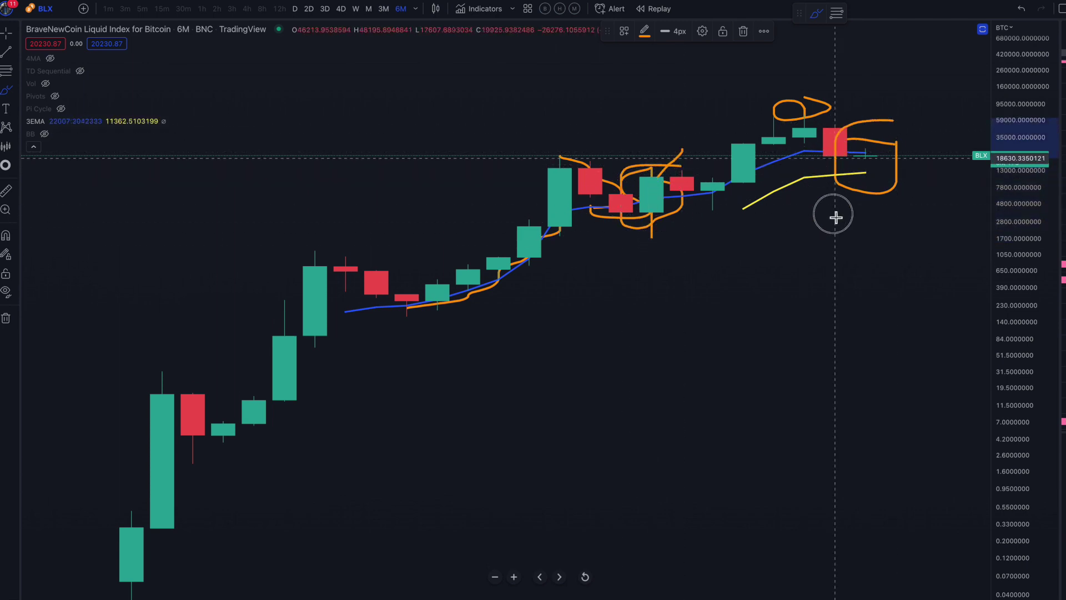
- On 3M candles, trace the early decline and yellow-EMA consolidation, then project a climb toward ~78,000
{"action": "type", "text": "3M"}
{"action": "key", "text": "Return"}
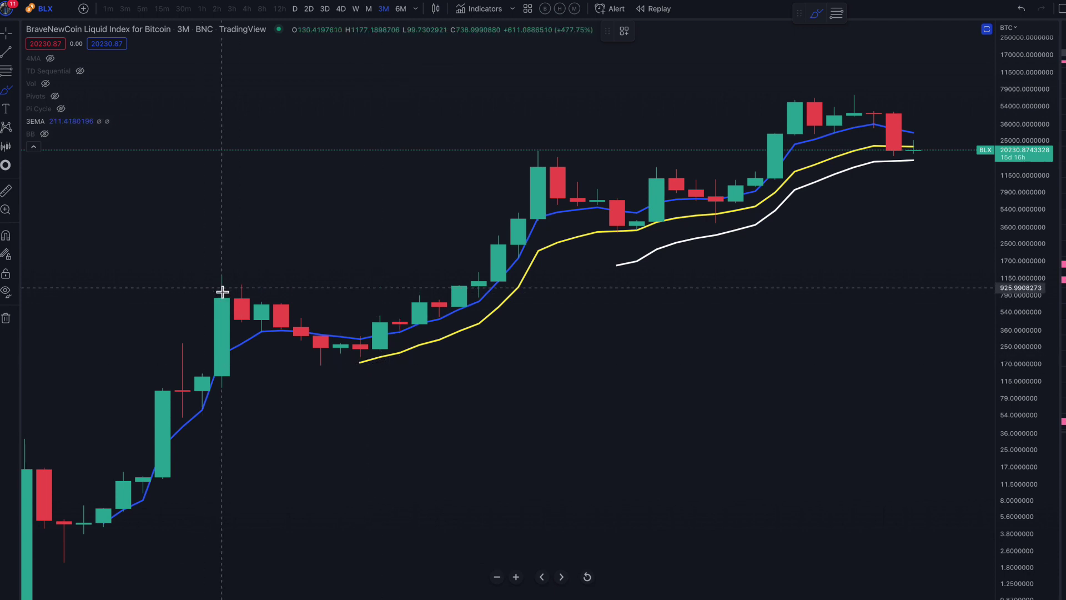
{"action": "left_click_drag", "start_coordinate": [242, 291], "coordinate": [358, 351]}
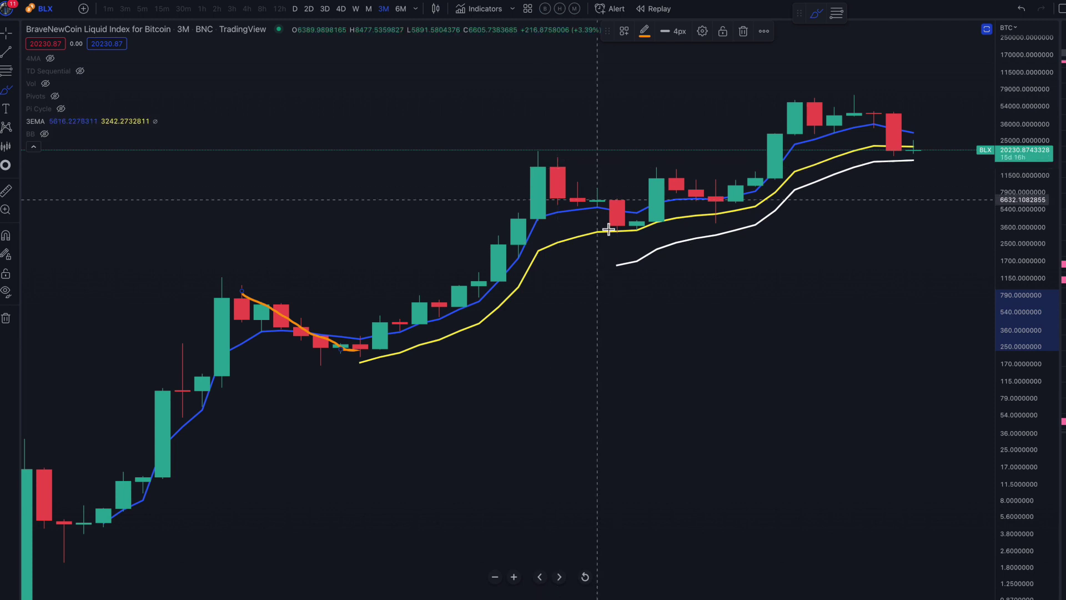
{"action": "mouse_move", "coordinate": [616, 235]}
{"action": "left_mouse_down"}
{"action": "mouse_move", "coordinate": [648, 222]}
{"action": "mouse_move", "coordinate": [730, 217]}
{"action": "left_mouse_up"}
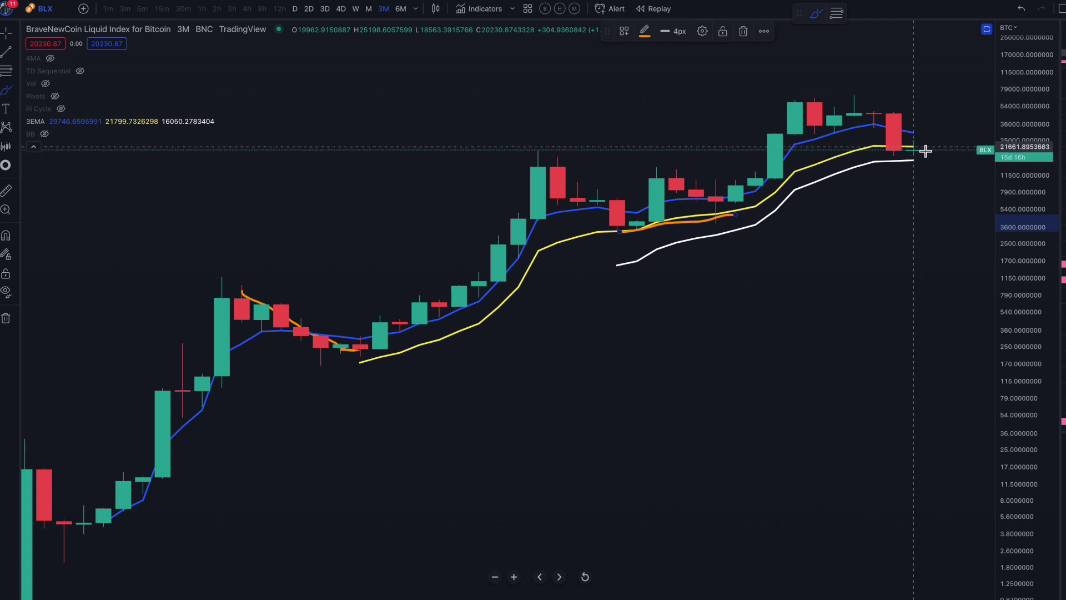
{"action": "left_click_drag", "start_coordinate": [917, 145], "coordinate": [953, 93]}
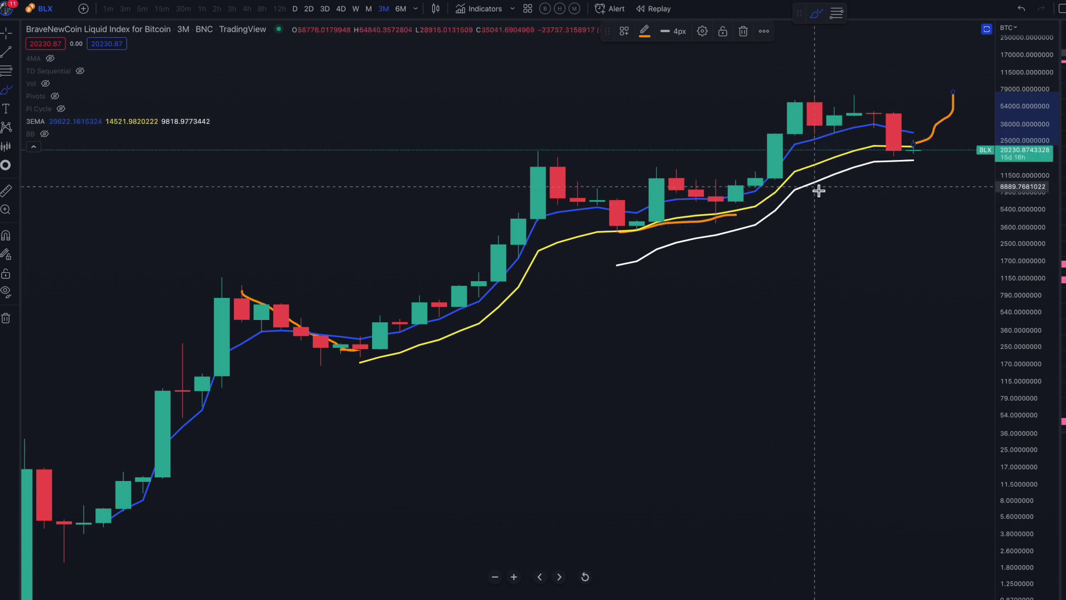
- Switch BLX to 1M candles and compress the price scale to fit the full history
{"action": "type", "text": "1M"}
{"action": "key", "text": "Return"}
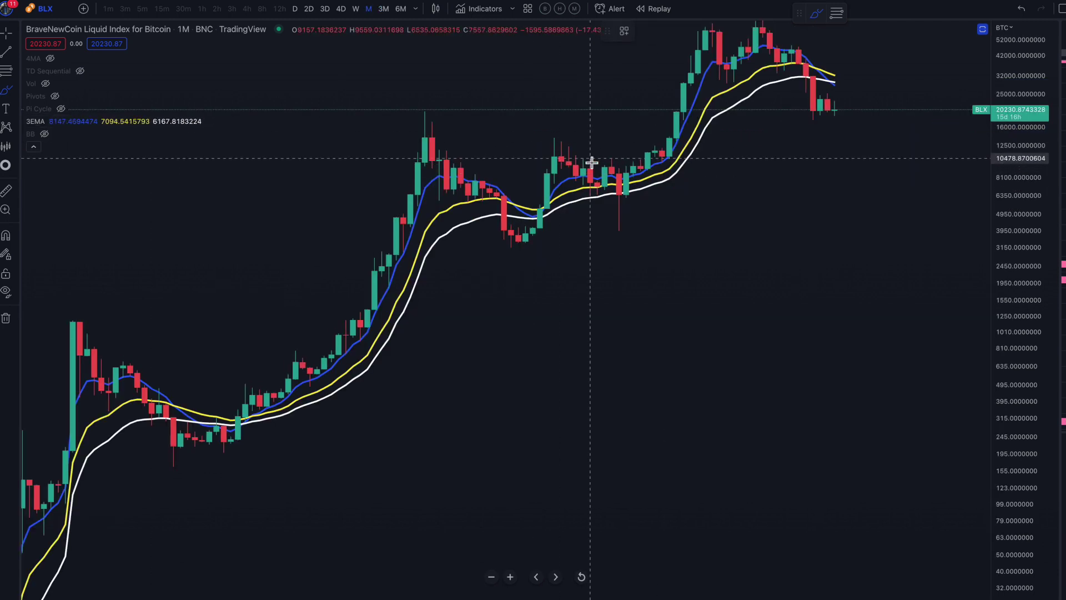
{"action": "left_click_drag", "start_coordinate": [1014, 135], "coordinate": [1014, 158]}
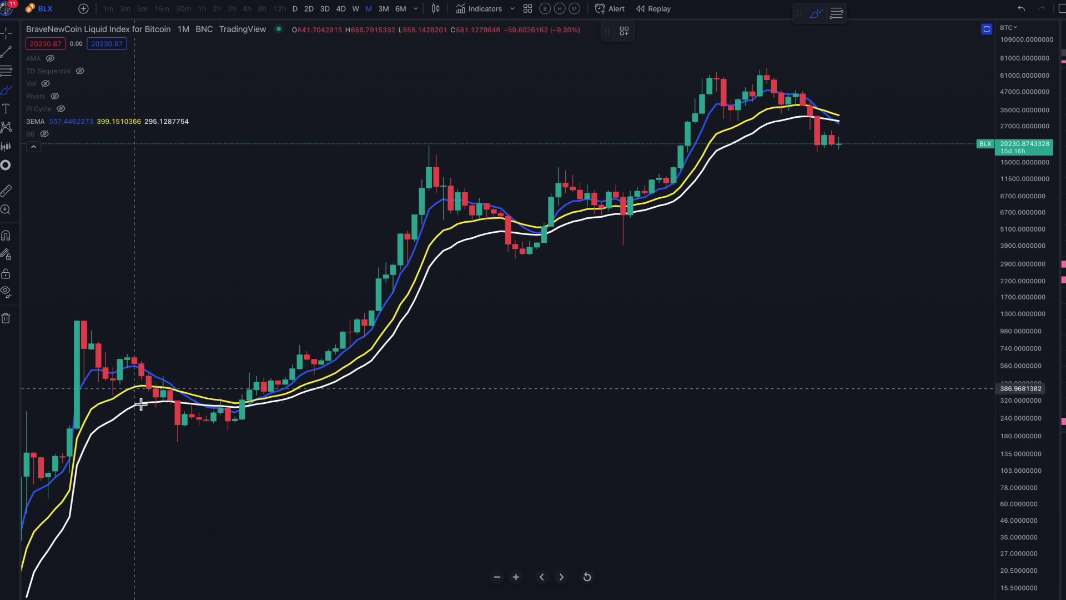
- Box the early consolidation, the two mid-chart dips and the latest candles below the EMAs
{"action": "mouse_move", "coordinate": [168, 403]}
{"action": "left_mouse_down"}
{"action": "mouse_move", "coordinate": [171, 432]}
{"action": "mouse_move", "coordinate": [195, 445]}
{"action": "mouse_move", "coordinate": [268, 439]}
{"action": "left_mouse_up"}
{"action": "mouse_move", "coordinate": [505, 229]}
{"action": "left_mouse_down"}
{"action": "mouse_move", "coordinate": [502, 262]}
{"action": "mouse_move", "coordinate": [566, 257]}
{"action": "mouse_move", "coordinate": [538, 236]}
{"action": "left_mouse_up"}
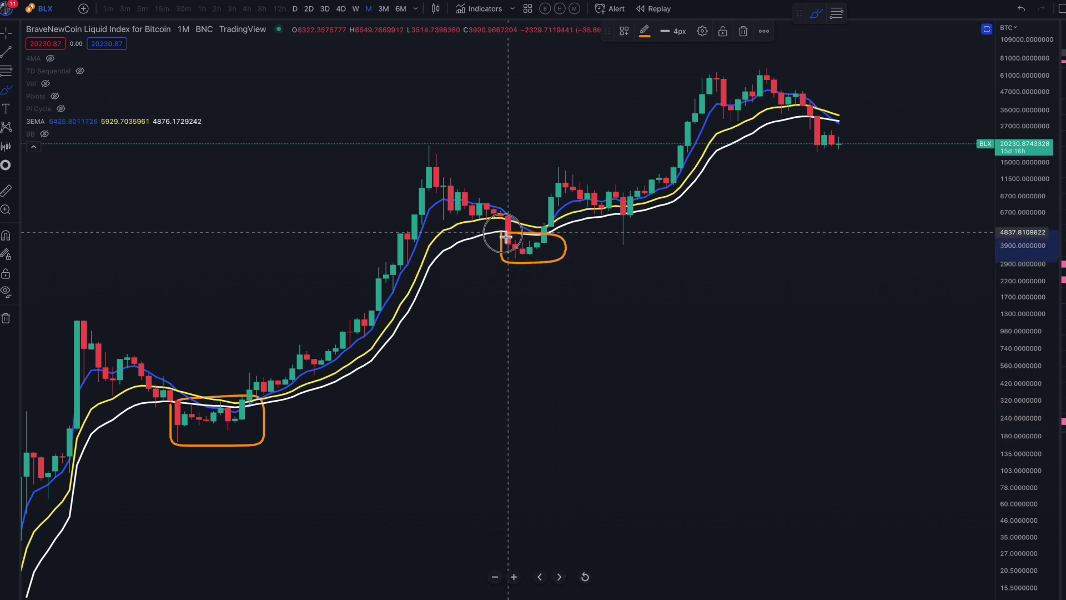
{"action": "mouse_move", "coordinate": [626, 214]}
{"action": "left_mouse_down"}
{"action": "mouse_move", "coordinate": [607, 234]}
{"action": "mouse_move", "coordinate": [633, 255]}
{"action": "mouse_move", "coordinate": [647, 243]}
{"action": "mouse_move", "coordinate": [641, 221]}
{"action": "left_mouse_up"}
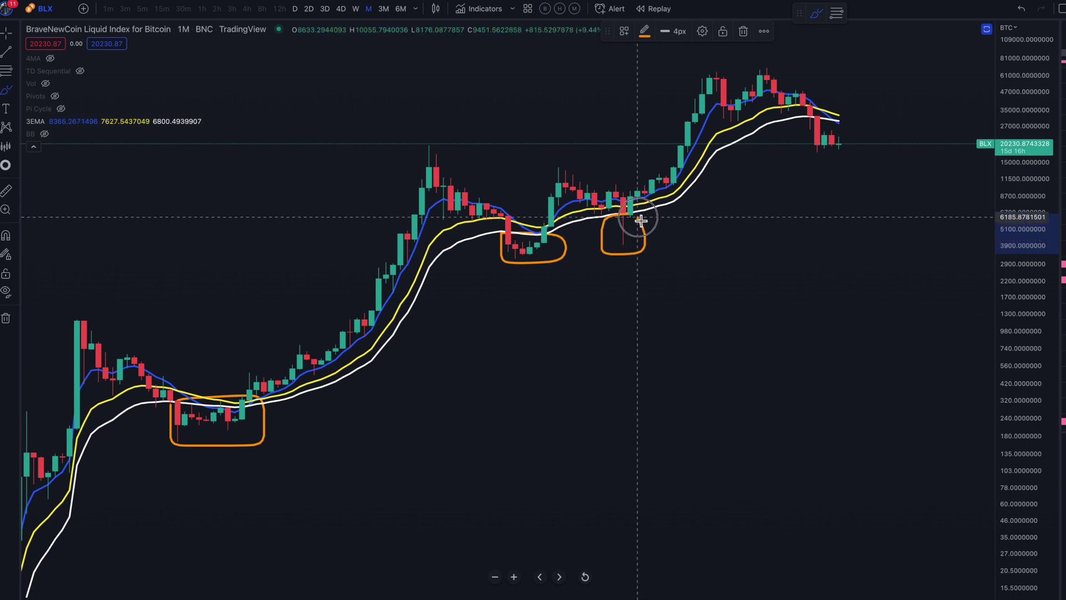
{"action": "left_click", "coordinate": [842, 124]}
{"action": "mouse_move", "coordinate": [812, 124]}
{"action": "left_mouse_down"}
{"action": "mouse_move", "coordinate": [809, 172]}
{"action": "mouse_move", "coordinate": [850, 162]}
{"action": "mouse_move", "coordinate": [856, 121]}
{"action": "left_mouse_up"}
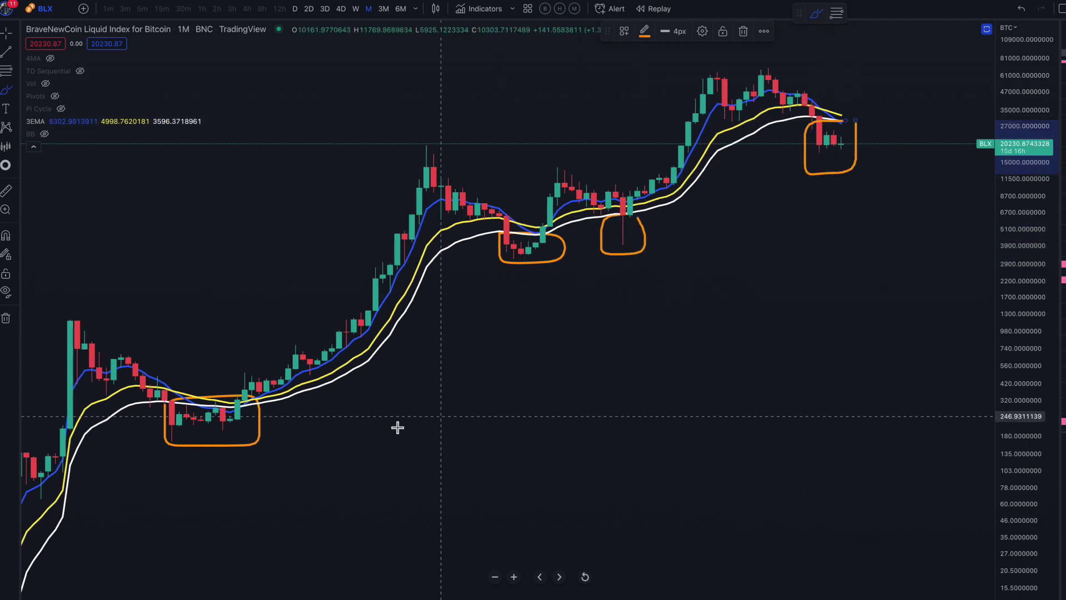
- Sketch recovery rallies out of each box and a steep projected rise toward 109,000
{"action": "mouse_move", "coordinate": [225, 428]}
{"action": "left_mouse_down"}
{"action": "mouse_move", "coordinate": [273, 476]}
{"action": "mouse_move", "coordinate": [412, 394]}
{"action": "left_mouse_up"}
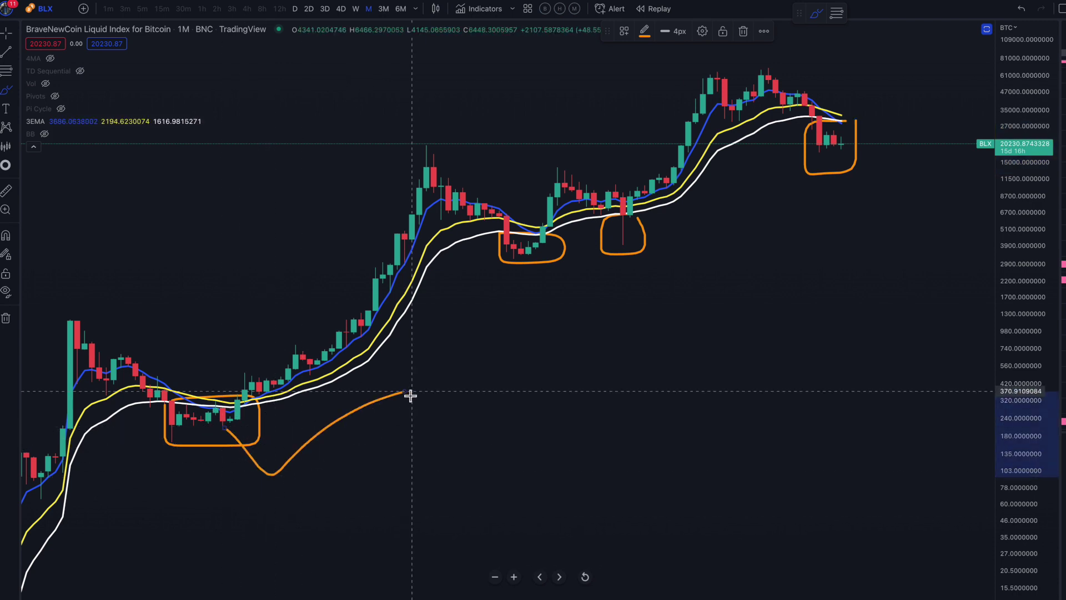
{"action": "mouse_move", "coordinate": [536, 244]}
{"action": "left_mouse_down"}
{"action": "mouse_move", "coordinate": [579, 262]}
{"action": "mouse_move", "coordinate": [591, 217]}
{"action": "mouse_move", "coordinate": [652, 267]}
{"action": "mouse_move", "coordinate": [711, 216]}
{"action": "left_mouse_up"}
{"action": "left_click_drag", "start_coordinate": [821, 151], "coordinate": [926, 129]}
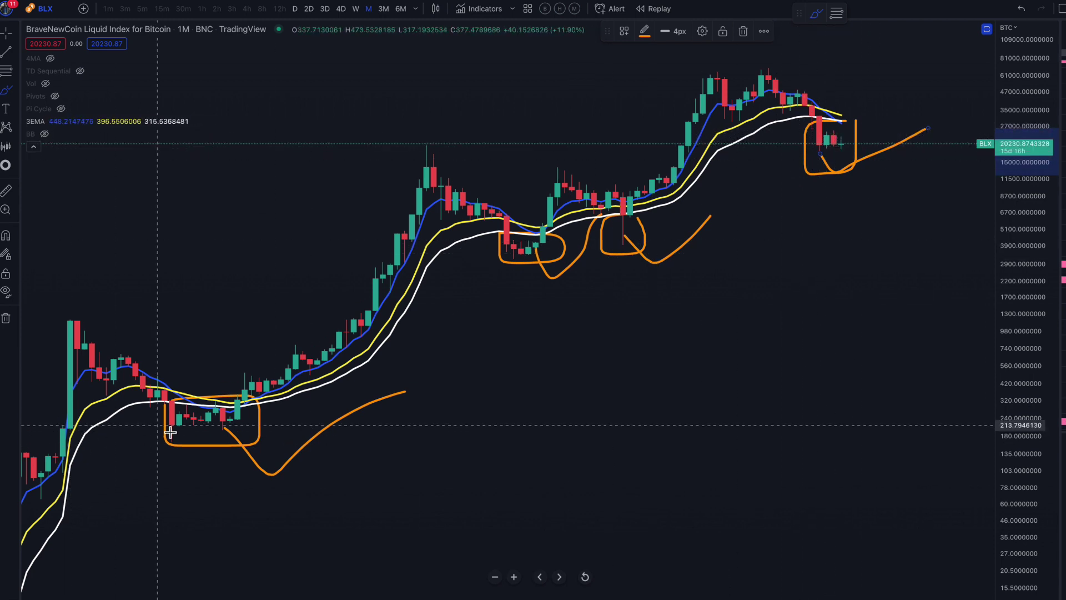
{"action": "mouse_move", "coordinate": [240, 395]}
{"action": "left_mouse_down"}
{"action": "mouse_move", "coordinate": [316, 338]}
{"action": "mouse_move", "coordinate": [432, 185]}
{"action": "left_mouse_up"}
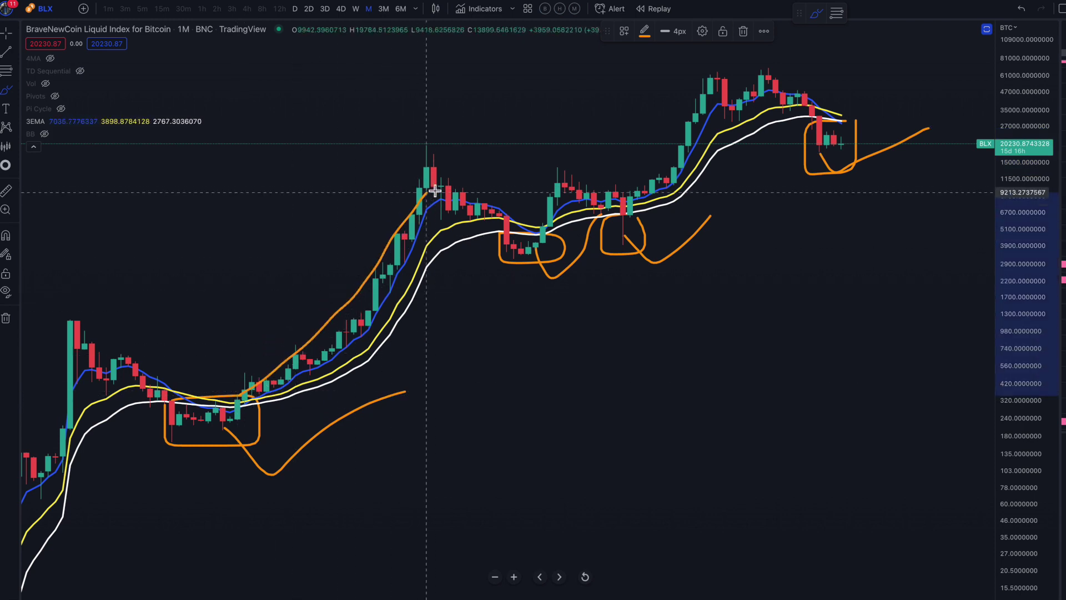
{"action": "left_click_drag", "start_coordinate": [532, 235], "coordinate": [584, 146]}
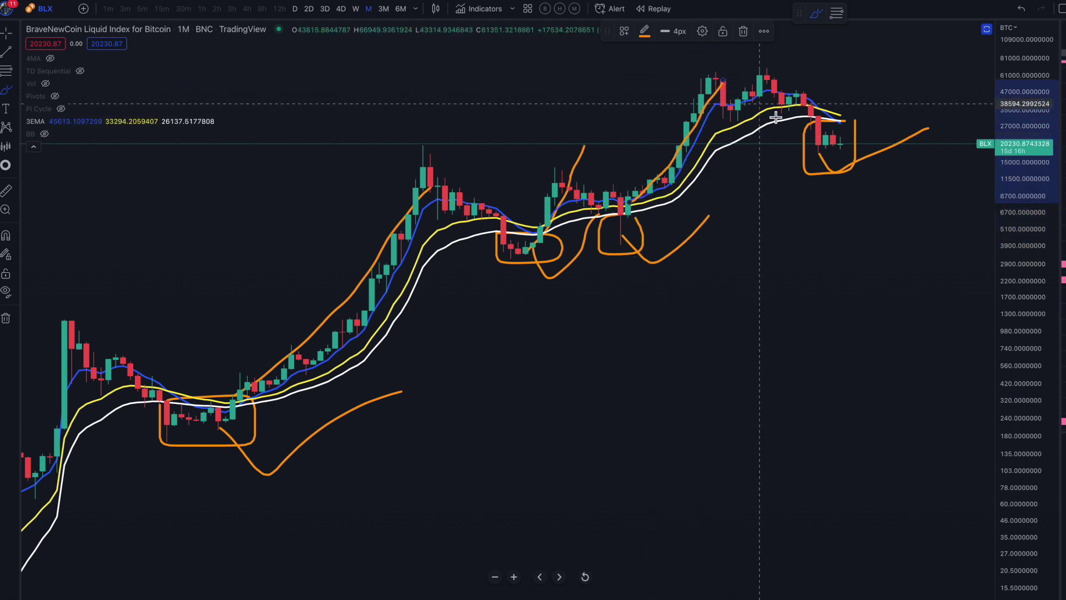
{"action": "left_click_drag", "start_coordinate": [855, 132], "coordinate": [913, 94]}
{"action": "left_click_drag", "start_coordinate": [964, 62], "coordinate": [994, 35]}
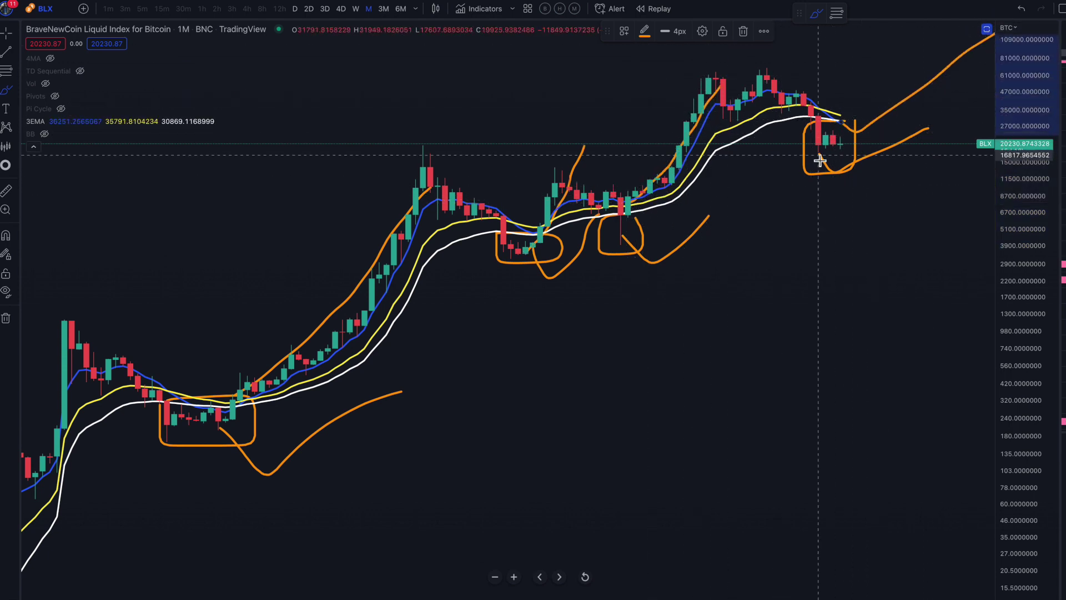
{"action": "left_click_drag", "start_coordinate": [823, 161], "coordinate": [858, 139]}
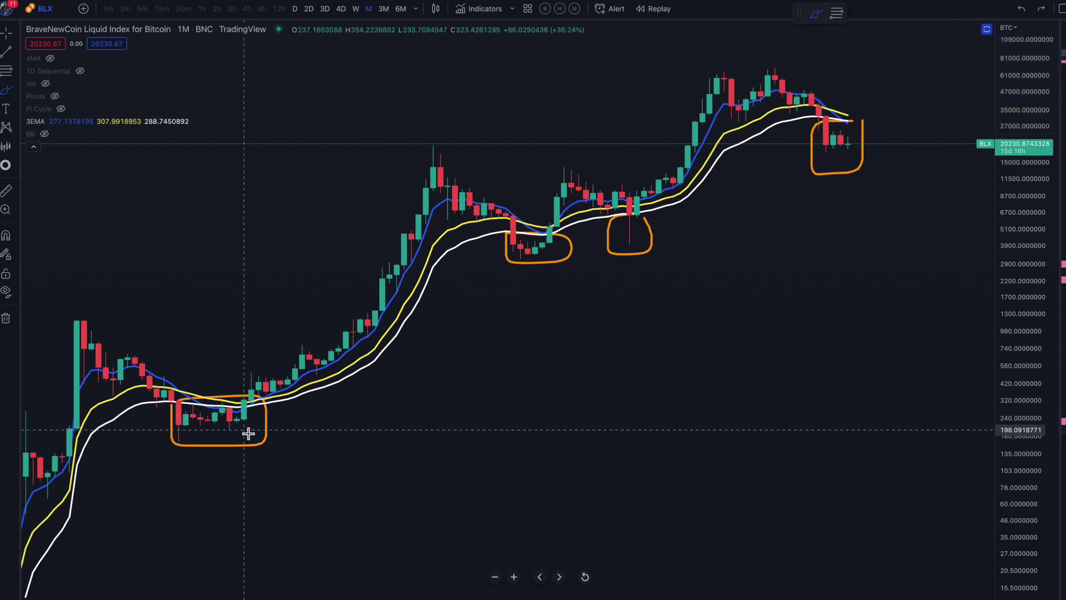
- Draw bullish dip-then-rally paths from the first, second, third and current bottoms
{"action": "mouse_move", "coordinate": [248, 434]}
{"action": "left_mouse_down"}
{"action": "mouse_move", "coordinate": [266, 447]}
{"action": "mouse_move", "coordinate": [332, 421]}
{"action": "left_mouse_up"}
{"action": "mouse_move", "coordinate": [535, 253]}
{"action": "left_mouse_down"}
{"action": "mouse_move", "coordinate": [549, 267]}
{"action": "mouse_move", "coordinate": [581, 245]}
{"action": "mouse_move", "coordinate": [703, 209]}
{"action": "left_mouse_up"}
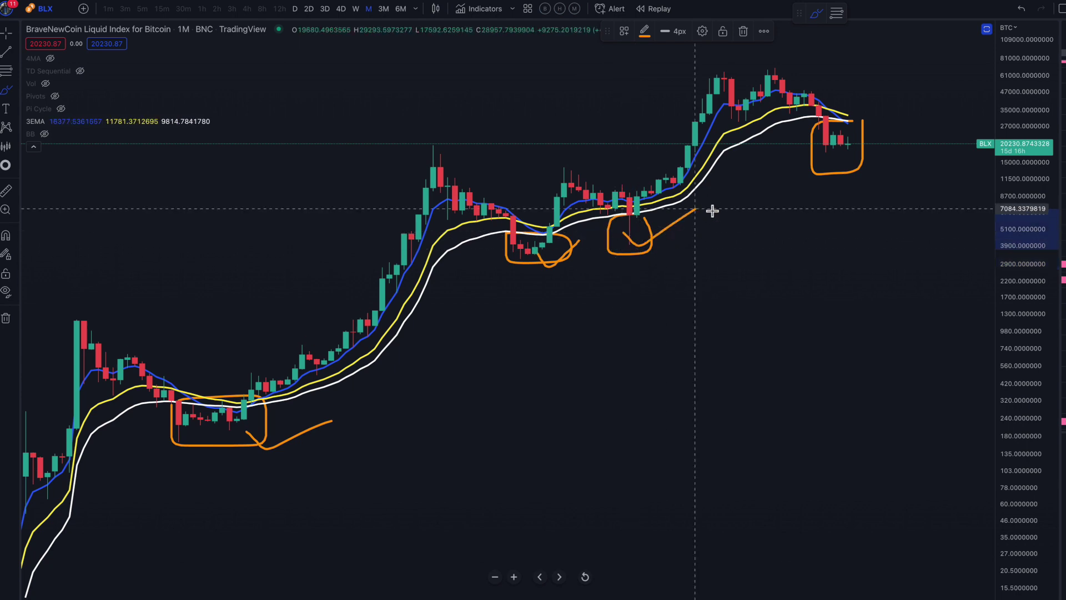
{"action": "mouse_move", "coordinate": [834, 148]}
{"action": "left_mouse_down"}
{"action": "mouse_move", "coordinate": [847, 161]}
{"action": "mouse_move", "coordinate": [923, 109]}
{"action": "left_mouse_up"}
{"action": "mouse_move", "coordinate": [181, 443]}
{"action": "left_mouse_down"}
{"action": "mouse_move", "coordinate": [240, 424]}
{"action": "mouse_move", "coordinate": [286, 498]}
{"action": "left_mouse_up"}
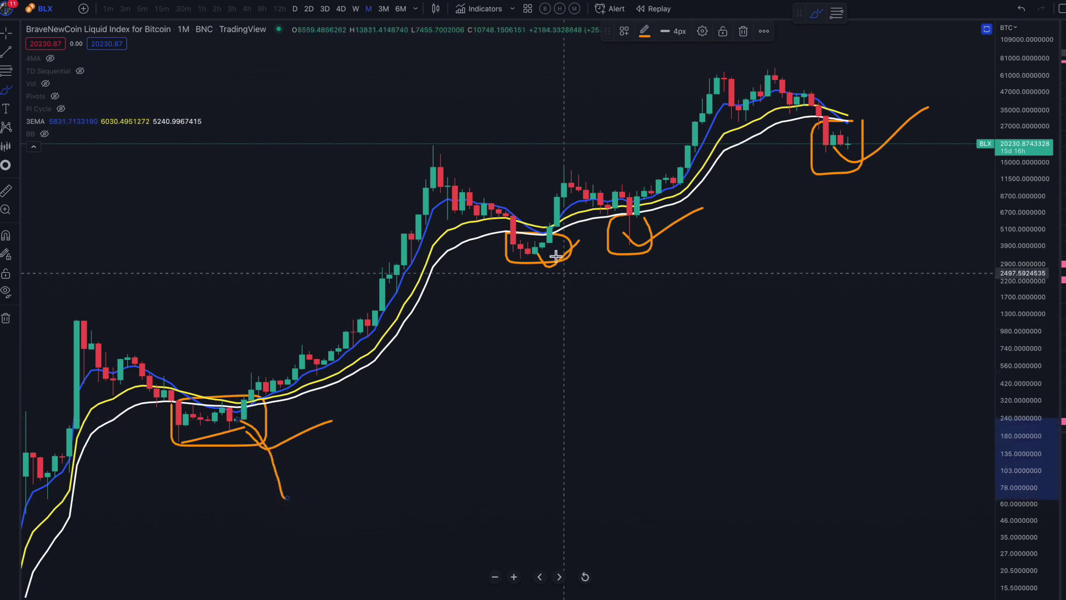
- Draw bearish downward paths from the middle bottoms and the latest candle
{"action": "left_click_drag", "start_coordinate": [532, 255], "coordinate": [557, 329]}
{"action": "left_click_drag", "start_coordinate": [644, 218], "coordinate": [681, 294]}
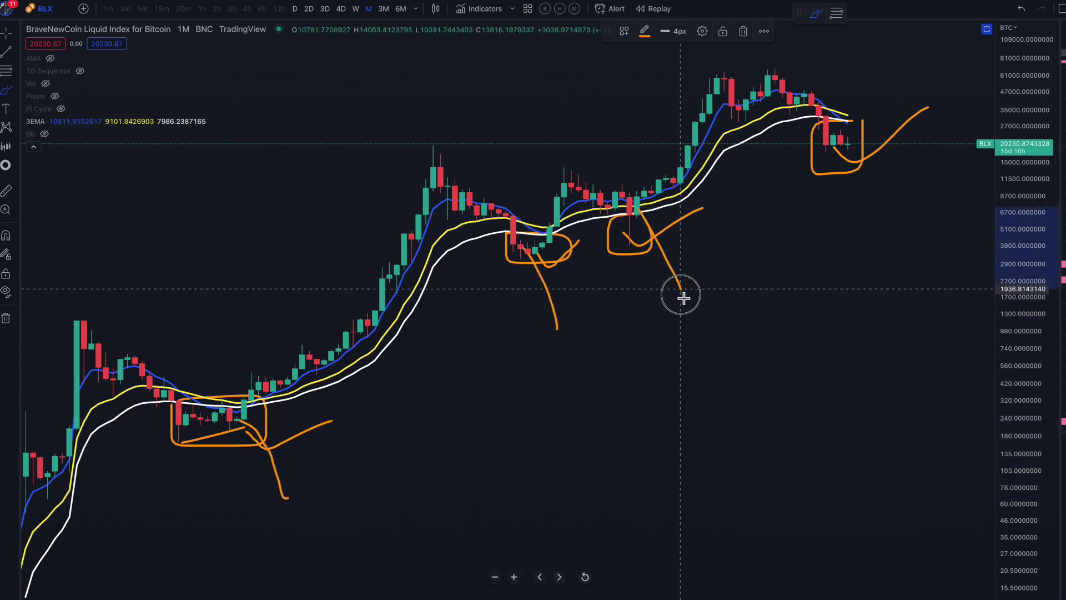
{"action": "left_click_drag", "start_coordinate": [835, 145], "coordinate": [885, 230]}
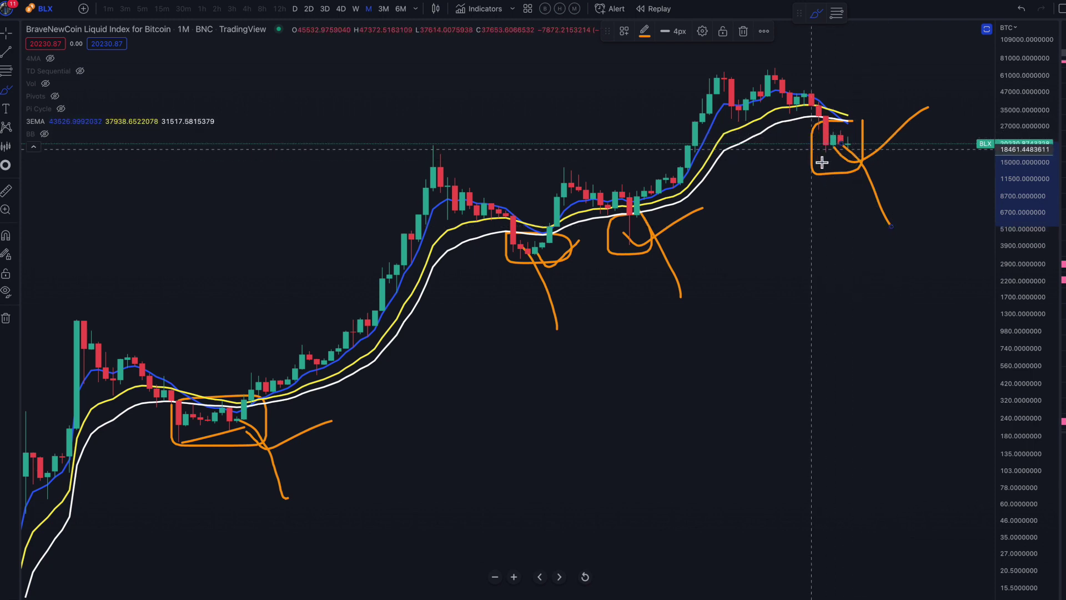
{"action": "left_click", "coordinate": [844, 144]}
{"action": "mouse_move", "coordinate": [845, 145]}
{"action": "left_mouse_down"}
{"action": "mouse_move", "coordinate": [870, 201]}
{"action": "mouse_move", "coordinate": [885, 183]}
{"action": "mouse_move", "coordinate": [848, 183]}
{"action": "mouse_move", "coordinate": [852, 219]}
{"action": "mouse_move", "coordinate": [900, 210]}
{"action": "mouse_move", "coordinate": [893, 181]}
{"action": "mouse_move", "coordinate": [885, 194]}
{"action": "mouse_move", "coordinate": [956, 80]}
{"action": "left_mouse_up"}
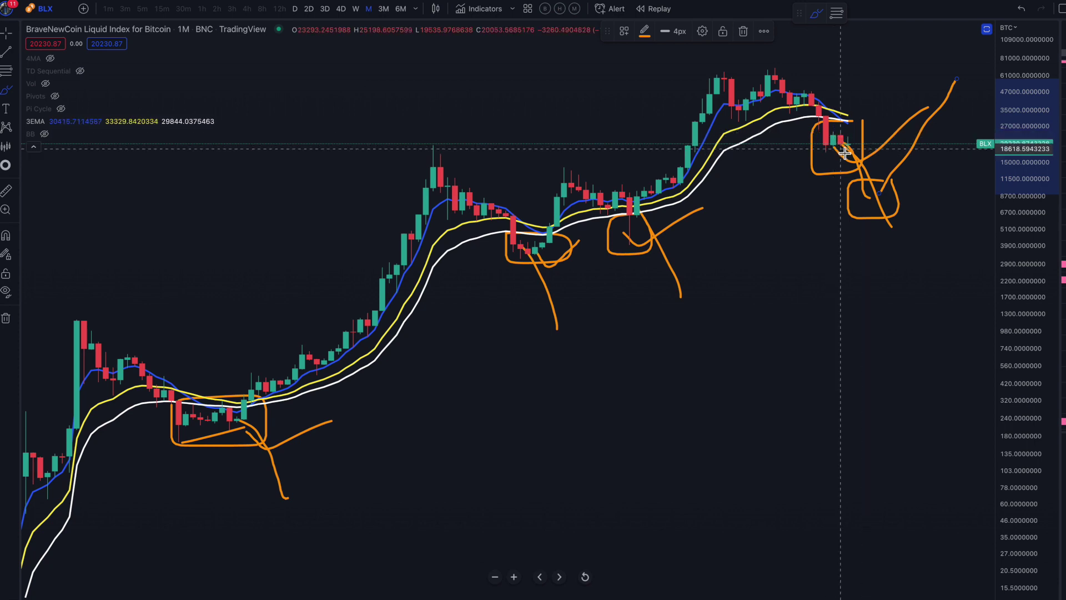
- Add a rising path with a top from the latest candles and outline the third bottom
{"action": "left_click_drag", "start_coordinate": [847, 147], "coordinate": [883, 92]}
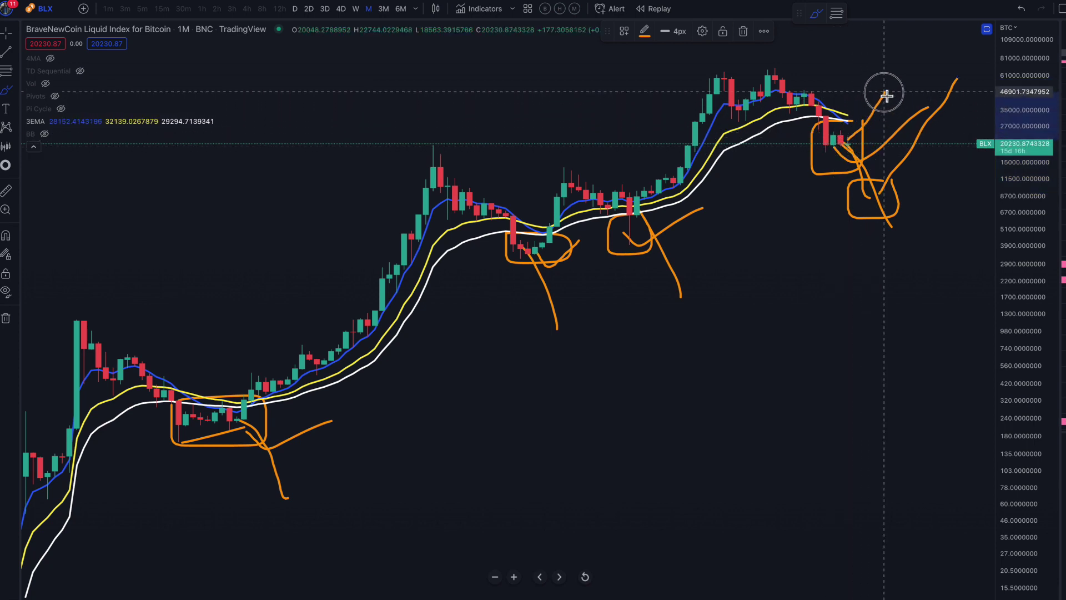
{"action": "mouse_move", "coordinate": [871, 87]}
{"action": "left_mouse_down"}
{"action": "mouse_move", "coordinate": [869, 109]}
{"action": "mouse_move", "coordinate": [905, 104]}
{"action": "mouse_move", "coordinate": [884, 91]}
{"action": "left_mouse_up"}
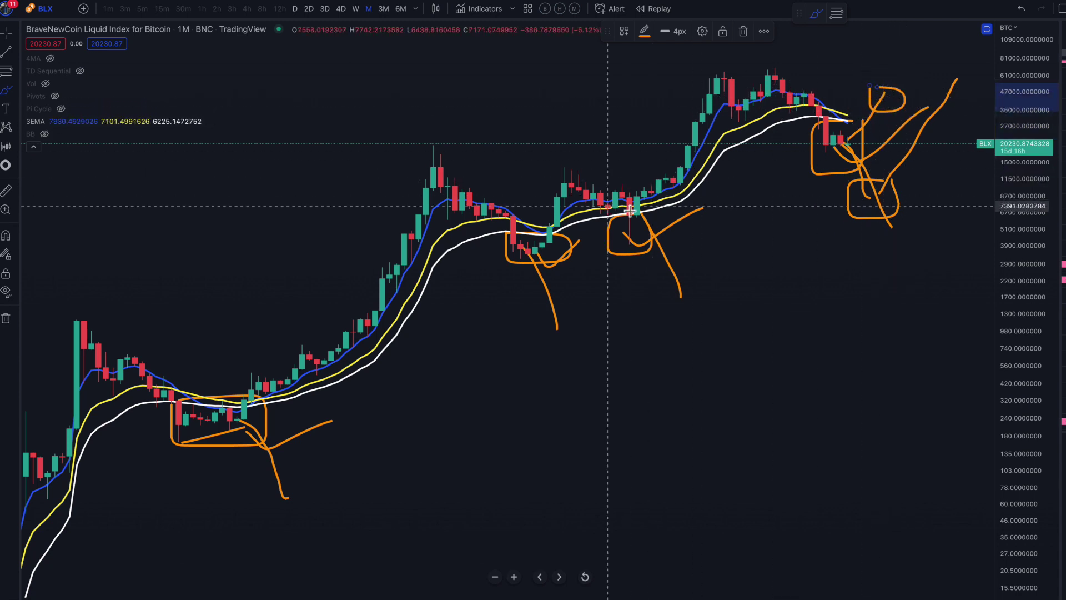
{"action": "mouse_move", "coordinate": [637, 196]}
{"action": "left_mouse_down"}
{"action": "mouse_move", "coordinate": [638, 171]}
{"action": "mouse_move", "coordinate": [719, 166]}
{"action": "mouse_move", "coordinate": [682, 218]}
{"action": "mouse_move", "coordinate": [639, 218]}
{"action": "left_mouse_up"}
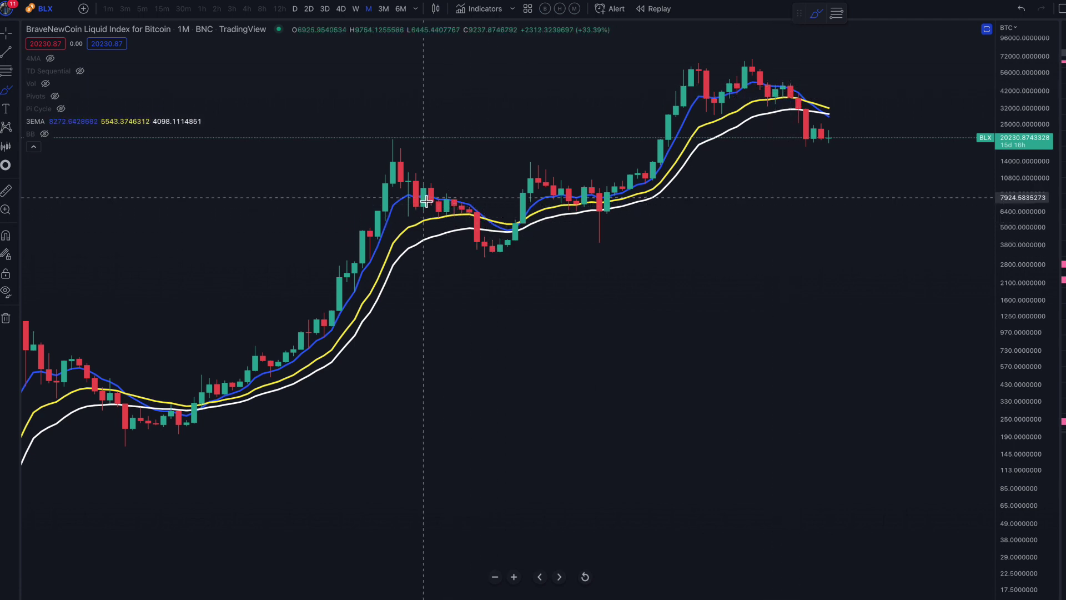
- Trace the post-2017 slide into the 2018 bottom and the recent peak's decline, undoing one bad stroke
{"action": "mouse_move", "coordinate": [426, 200]}
{"action": "left_mouse_down"}
{"action": "mouse_move", "coordinate": [478, 208]}
{"action": "mouse_move", "coordinate": [468, 220]}
{"action": "left_mouse_up"}
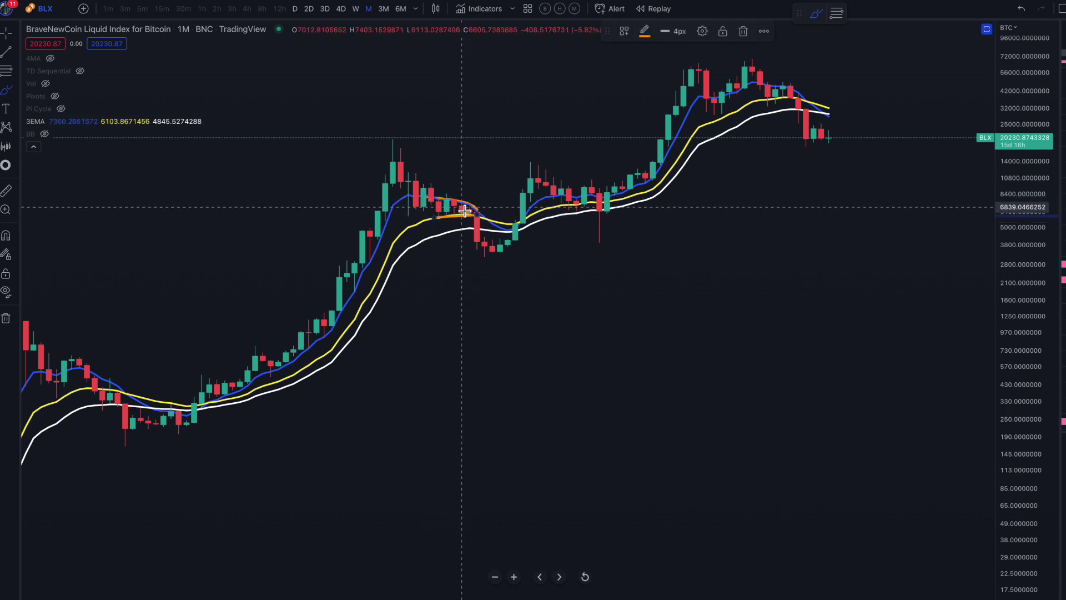
{"action": "left_click_drag", "start_coordinate": [476, 214], "coordinate": [476, 252]}
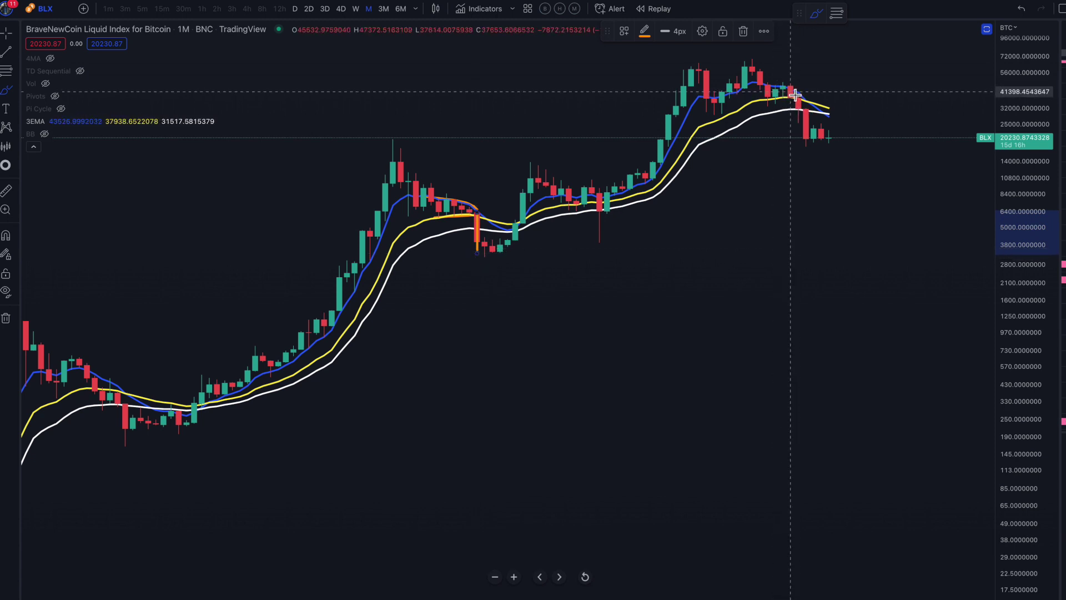
{"action": "left_click_drag", "start_coordinate": [753, 61], "coordinate": [794, 101]}
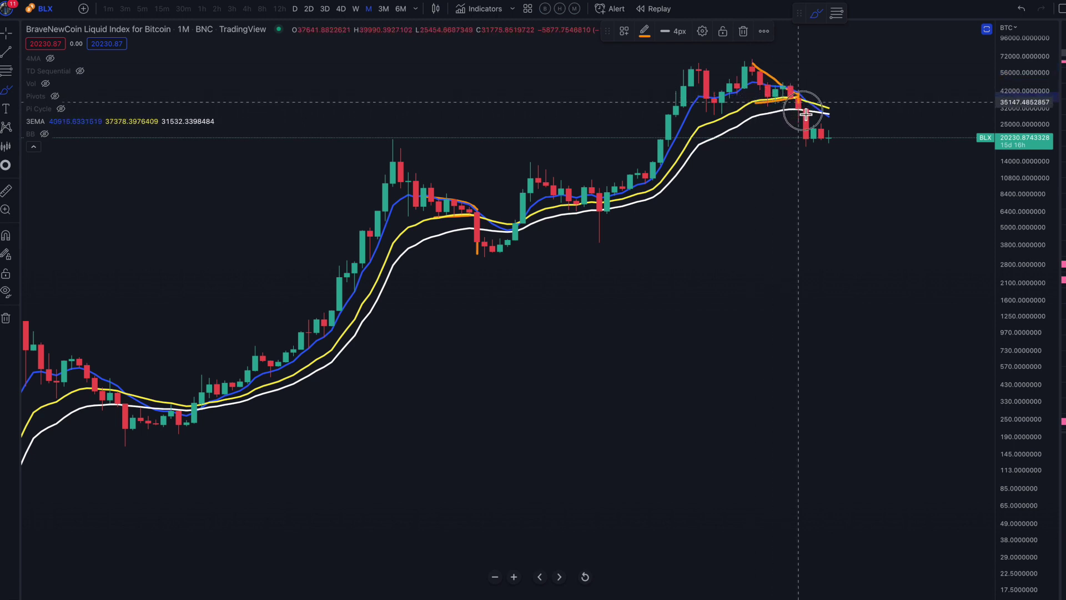
{"action": "mouse_move", "coordinate": [751, 64]}
{"action": "left_mouse_down"}
{"action": "mouse_move", "coordinate": [764, 104]}
{"action": "mouse_move", "coordinate": [785, 86]}
{"action": "mouse_move", "coordinate": [815, 107]}
{"action": "mouse_move", "coordinate": [812, 135]}
{"action": "left_mouse_up"}
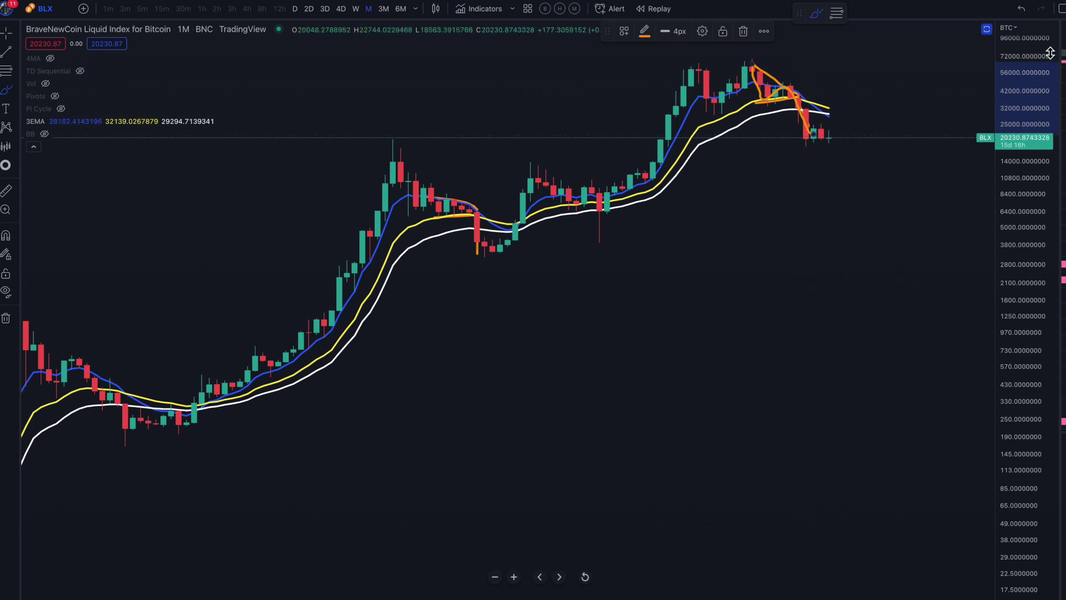
{"action": "left_click", "coordinate": [1023, 9]}
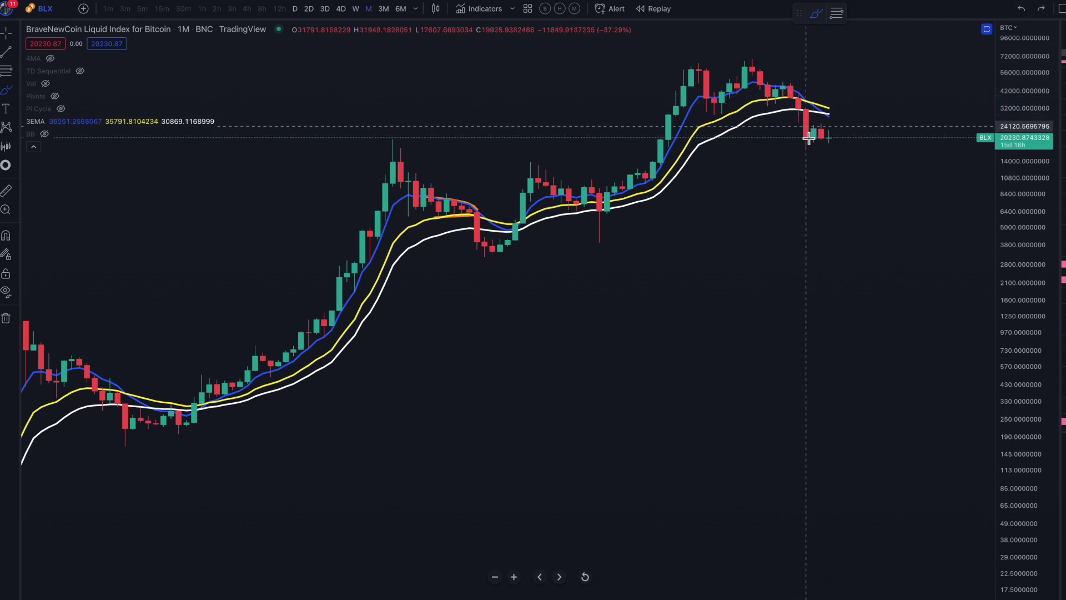
{"action": "mouse_move", "coordinate": [481, 209]}
{"action": "left_mouse_down"}
{"action": "mouse_move", "coordinate": [469, 214]}
{"action": "mouse_move", "coordinate": [467, 245]}
{"action": "mouse_move", "coordinate": [488, 270]}
{"action": "left_mouse_up"}
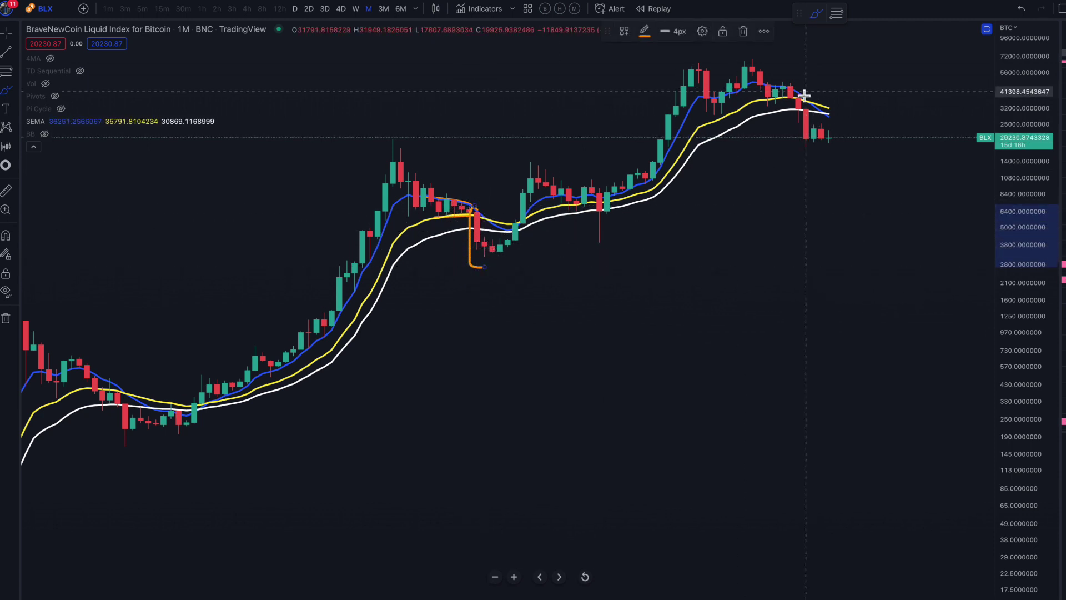
{"action": "mouse_move", "coordinate": [804, 98]}
{"action": "left_mouse_down"}
{"action": "mouse_move", "coordinate": [797, 159]}
{"action": "mouse_move", "coordinate": [821, 156]}
{"action": "mouse_move", "coordinate": [812, 108]}
{"action": "left_mouse_up"}
- Undo two strokes and draw rounded bottoms under the 2018 lows and latest candles
{"action": "key", "text": "ctrl+z"}
{"action": "key", "text": "ctrl+z"}
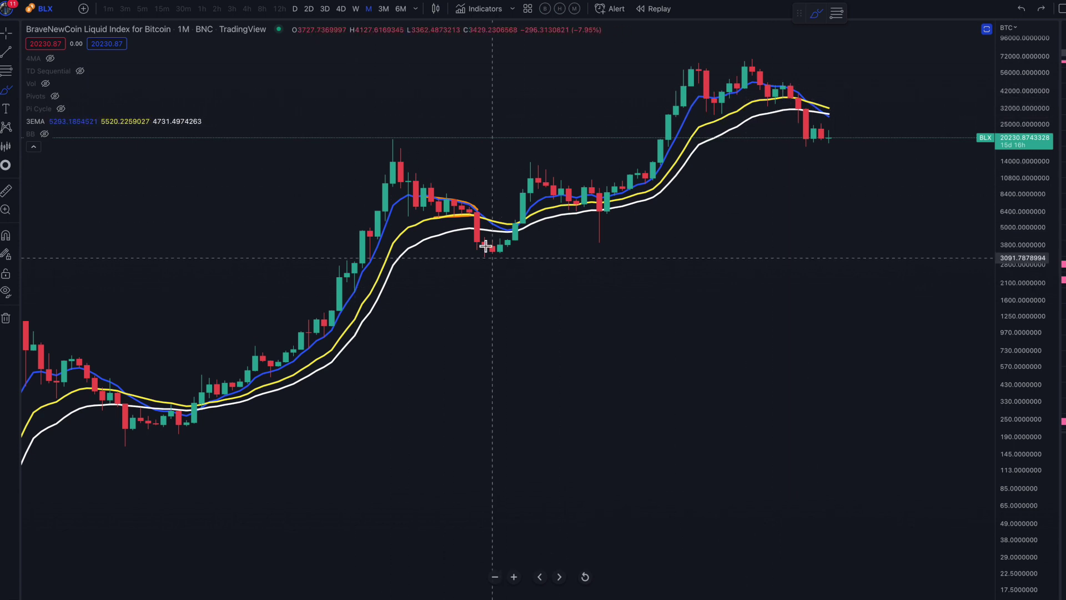
{"action": "mouse_move", "coordinate": [477, 254]}
{"action": "left_mouse_down"}
{"action": "mouse_move", "coordinate": [502, 268]}
{"action": "mouse_move", "coordinate": [530, 247]}
{"action": "left_mouse_up"}
{"action": "mouse_move", "coordinate": [761, 137]}
{"action": "left_mouse_down"}
{"action": "mouse_move", "coordinate": [839, 157]}
{"action": "mouse_move", "coordinate": [866, 133]}
{"action": "left_mouse_up"}
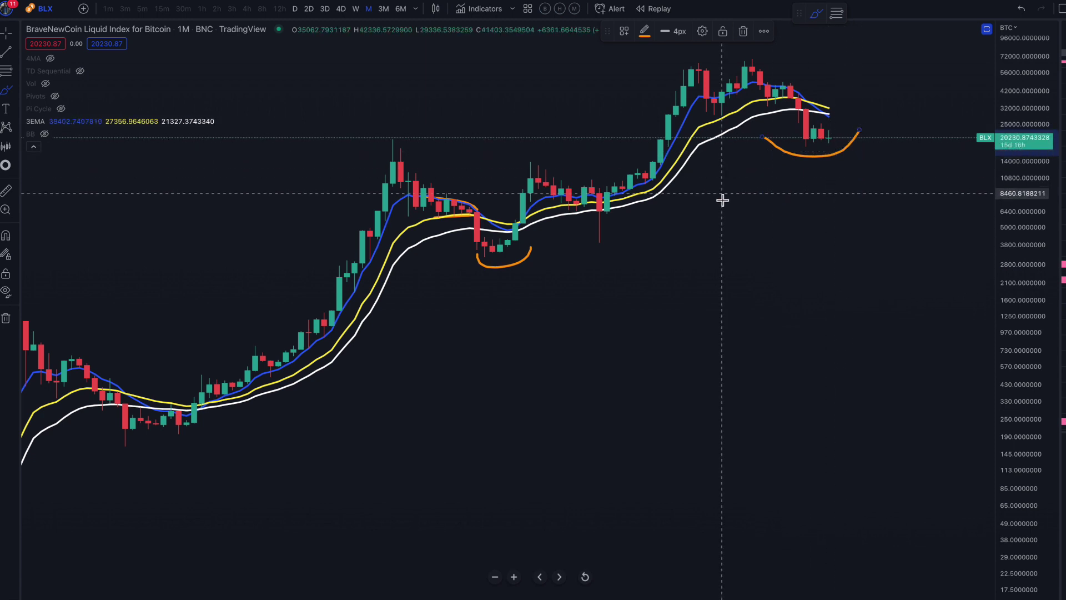
{"action": "scroll", "coordinate": [111, 425], "scroll_direction": "up", "scroll_amount": 1}
- Draw the 2015 rounded bottom and trace the 2014, 2017 and recent declines into their lows
{"action": "mouse_move", "coordinate": [100, 423]}
{"action": "left_mouse_down"}
{"action": "mouse_move", "coordinate": [131, 445]}
{"action": "mouse_move", "coordinate": [188, 426]}
{"action": "left_mouse_up"}
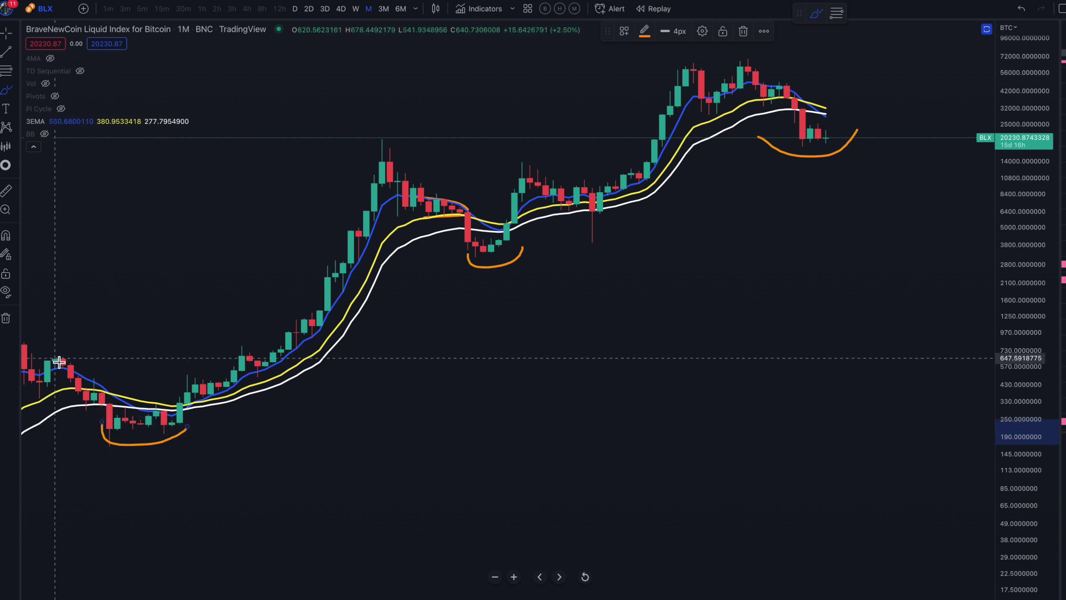
{"action": "mouse_move", "coordinate": [54, 357]}
{"action": "left_mouse_down"}
{"action": "mouse_move", "coordinate": [127, 431]}
{"action": "mouse_move", "coordinate": [167, 426]}
{"action": "mouse_move", "coordinate": [177, 517]}
{"action": "left_mouse_up"}
{"action": "mouse_move", "coordinate": [385, 171]}
{"action": "left_mouse_down"}
{"action": "mouse_move", "coordinate": [412, 195]}
{"action": "mouse_move", "coordinate": [462, 211]}
{"action": "mouse_move", "coordinate": [475, 252]}
{"action": "mouse_move", "coordinate": [521, 247]}
{"action": "mouse_move", "coordinate": [491, 243]}
{"action": "mouse_move", "coordinate": [558, 314]}
{"action": "left_mouse_up"}
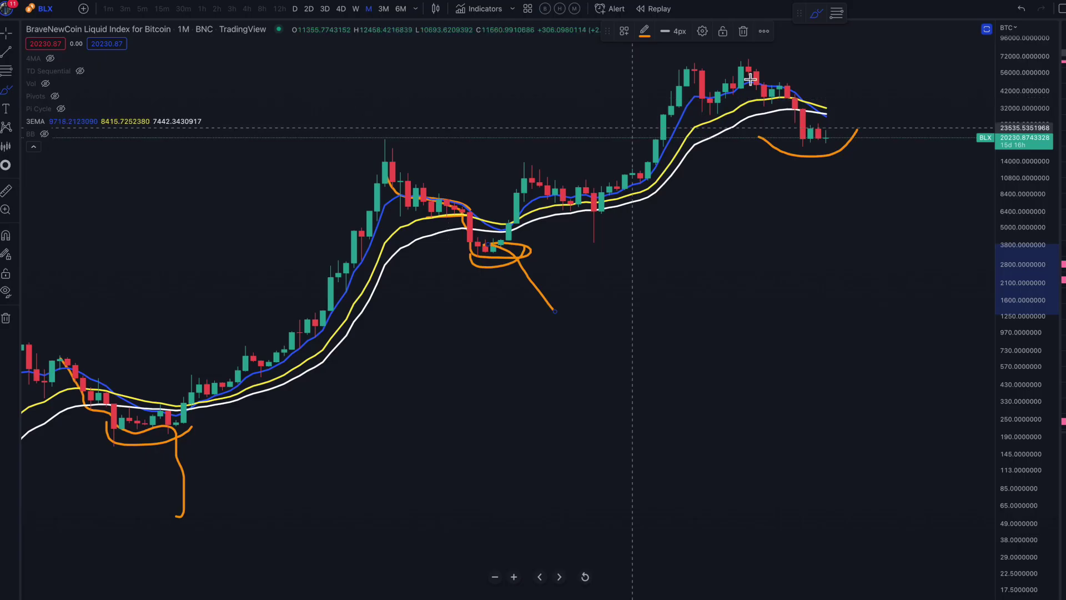
{"action": "mouse_move", "coordinate": [751, 60]}
{"action": "left_mouse_down"}
{"action": "mouse_move", "coordinate": [757, 86]}
{"action": "mouse_move", "coordinate": [869, 169]}
{"action": "mouse_move", "coordinate": [865, 185]}
{"action": "left_mouse_up"}
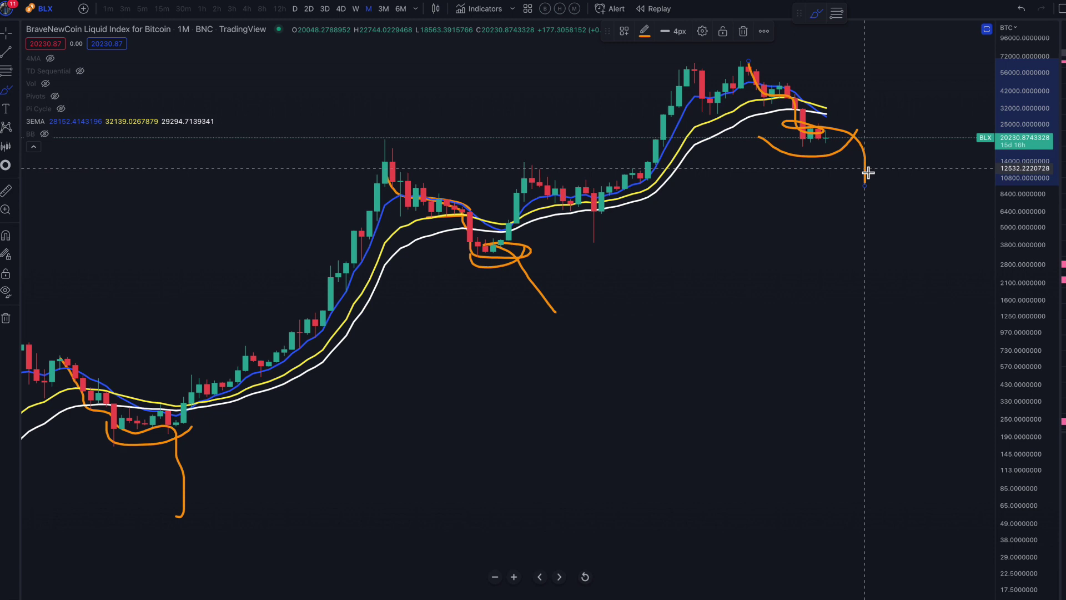
- Remove the comparison drawings, circle the current consolidation candles, and switch to daily (D) candles
{"action": "scroll", "coordinate": [868, 172], "scroll_direction": "right", "scroll_amount": 1}
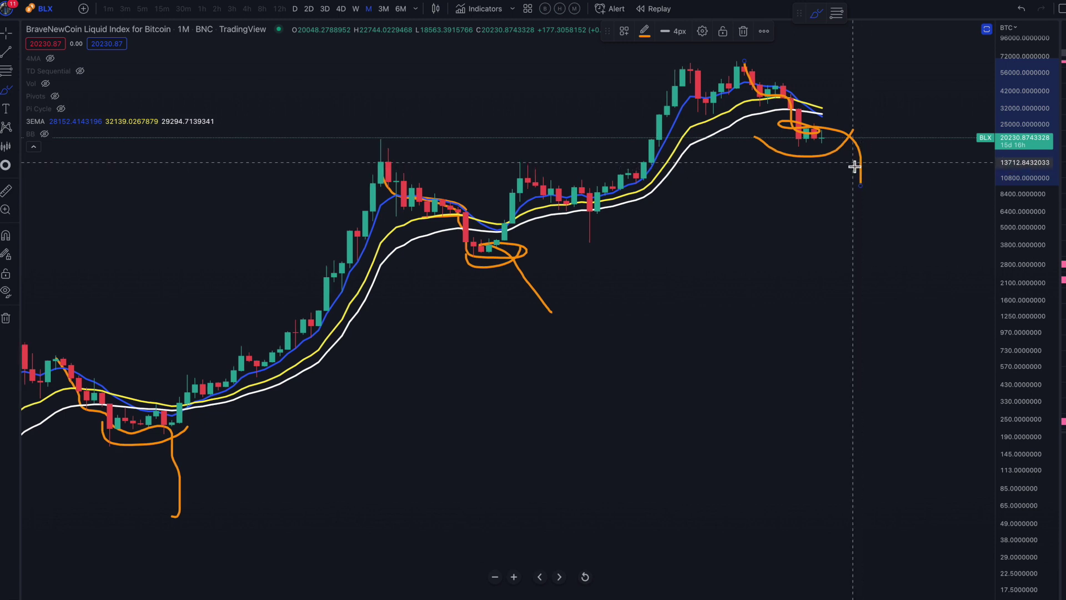
{"action": "key", "text": "ctrl+z"}
{"action": "key", "text": "ctrl+z"}
{"action": "key", "text": "ctrl+z"}
{"action": "mouse_move", "coordinate": [835, 126]}
{"action": "left_mouse_down"}
{"action": "mouse_move", "coordinate": [790, 129]}
{"action": "mouse_move", "coordinate": [789, 152]}
{"action": "mouse_move", "coordinate": [861, 135]}
{"action": "mouse_move", "coordinate": [833, 131]}
{"action": "left_mouse_up"}
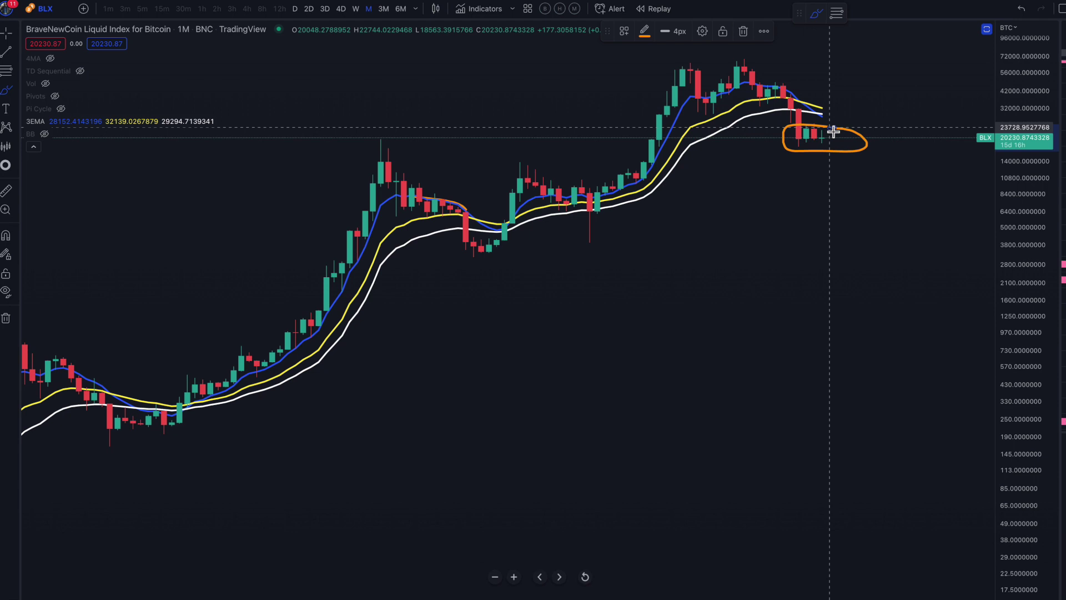
{"action": "left_click", "coordinate": [356, 9]}
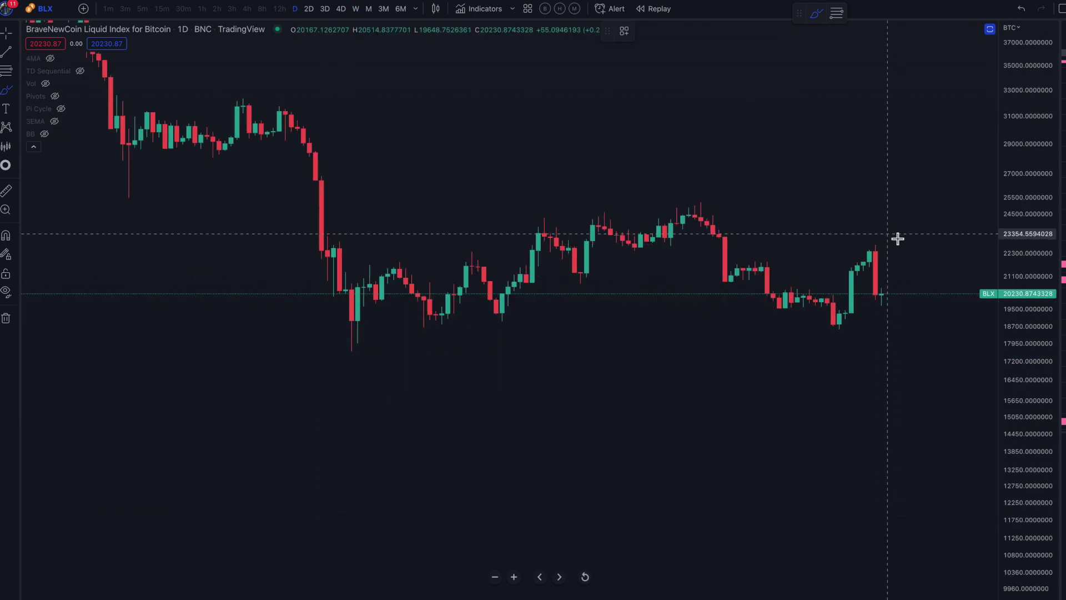
- Sketch a short orange projected price path on the recent daily candles
{"action": "left_click", "coordinate": [884, 238]}
{"action": "mouse_move", "coordinate": [884, 237]}
{"action": "left_mouse_down"}
{"action": "mouse_move", "coordinate": [871, 240]}
{"action": "mouse_move", "coordinate": [867, 311]}
{"action": "mouse_move", "coordinate": [892, 325]}
{"action": "mouse_move", "coordinate": [895, 238]}
{"action": "left_mouse_up"}
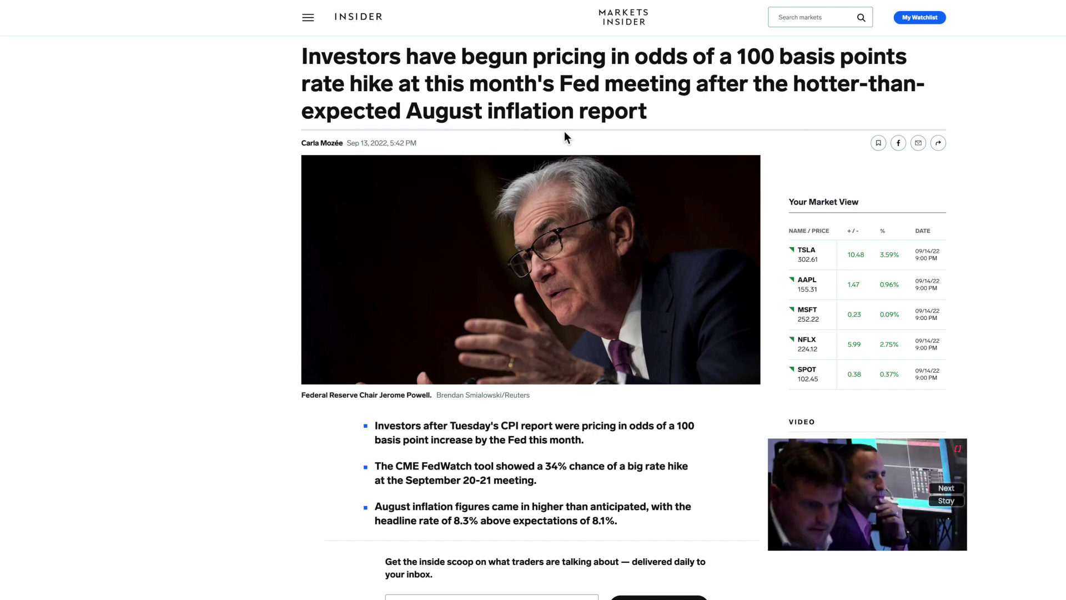
- Highlight the 8.3% inflation rate and 100 basis point odds, then undo the chart sketch
{"action": "scroll", "coordinate": [527, 481], "scroll_direction": "down", "scroll_amount": 2}
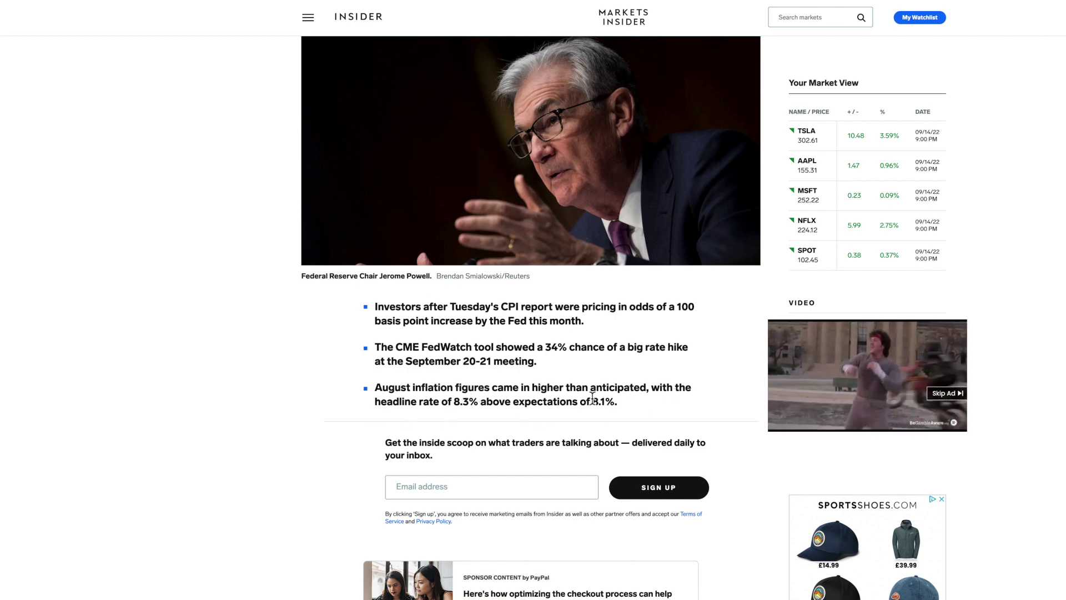
{"action": "left_click_drag", "start_coordinate": [623, 405], "coordinate": [408, 406]}
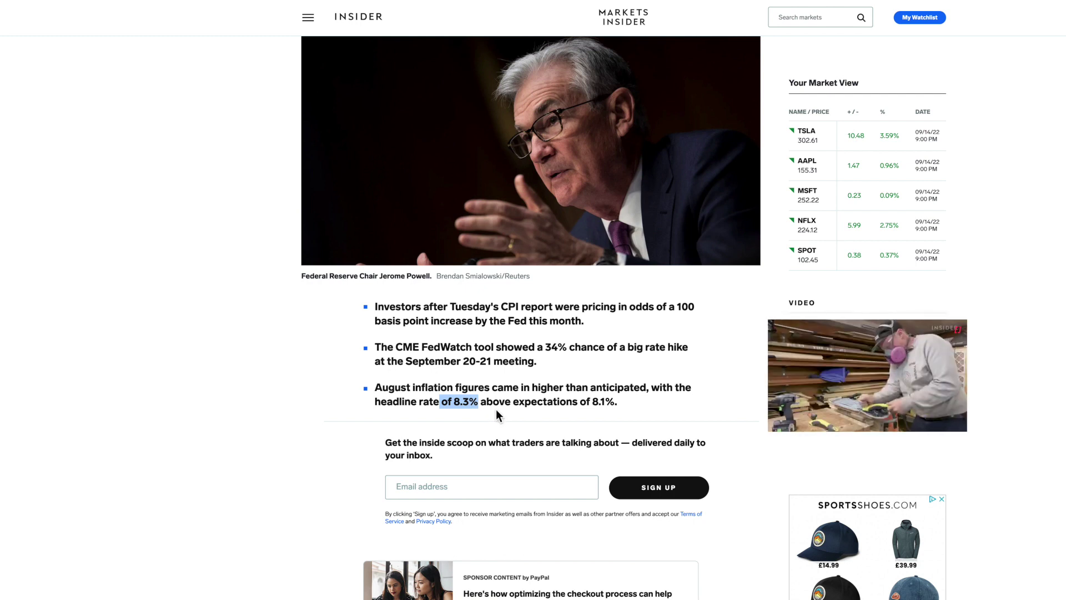
{"action": "left_click_drag", "start_coordinate": [695, 307], "coordinate": [676, 307]}
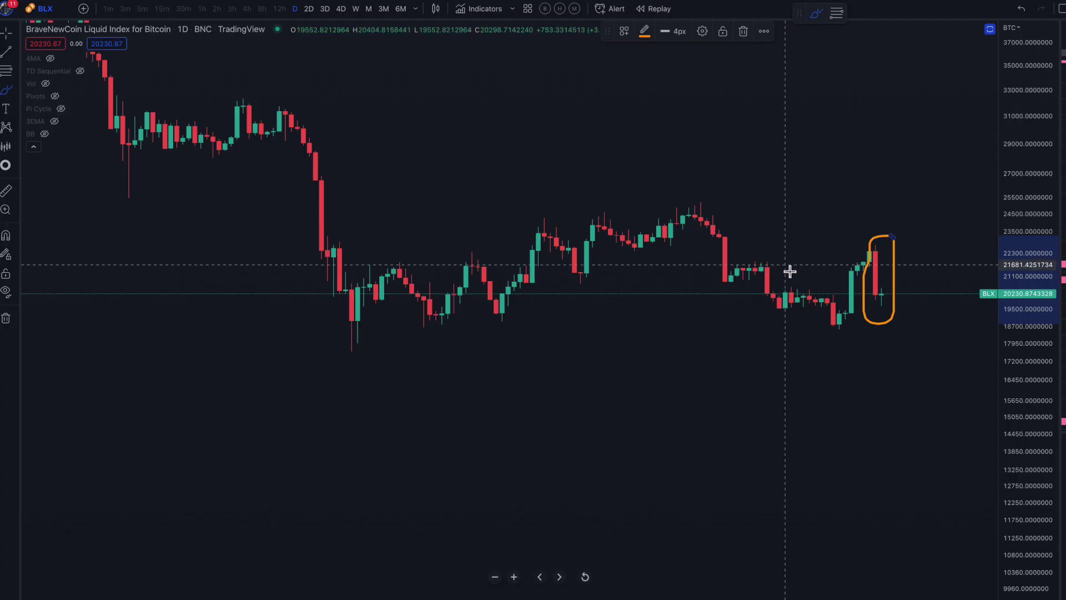
{"action": "left_click", "coordinate": [1021, 9]}
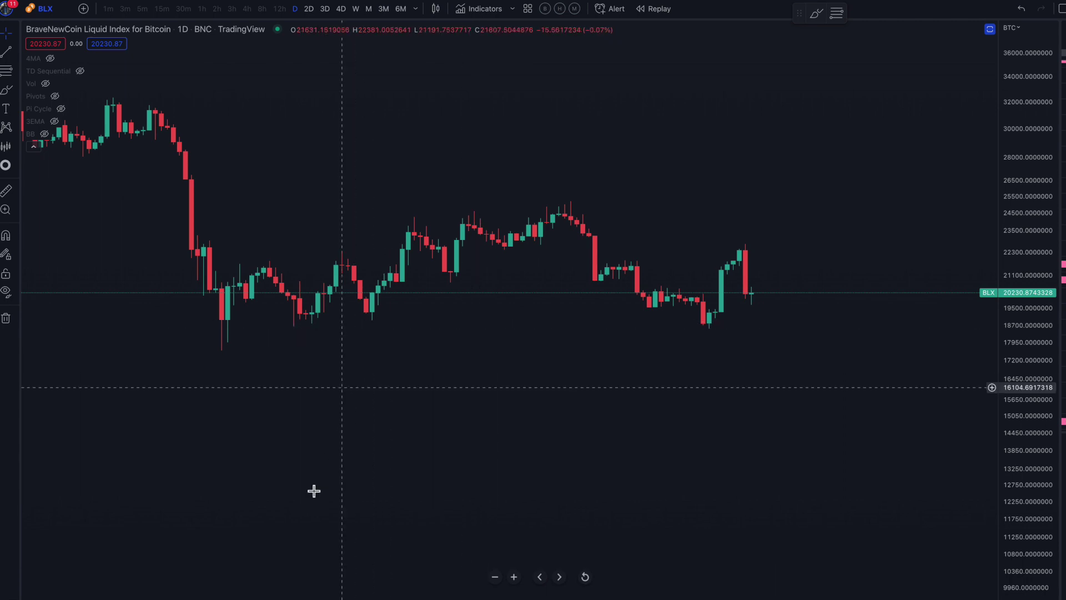
- Measure between the two recent BLX daily lows: 56 bars, −179.77 (−1.00%)
{"action": "left_click_drag", "start_coordinate": [290, 592], "coordinate": [464, 597]}
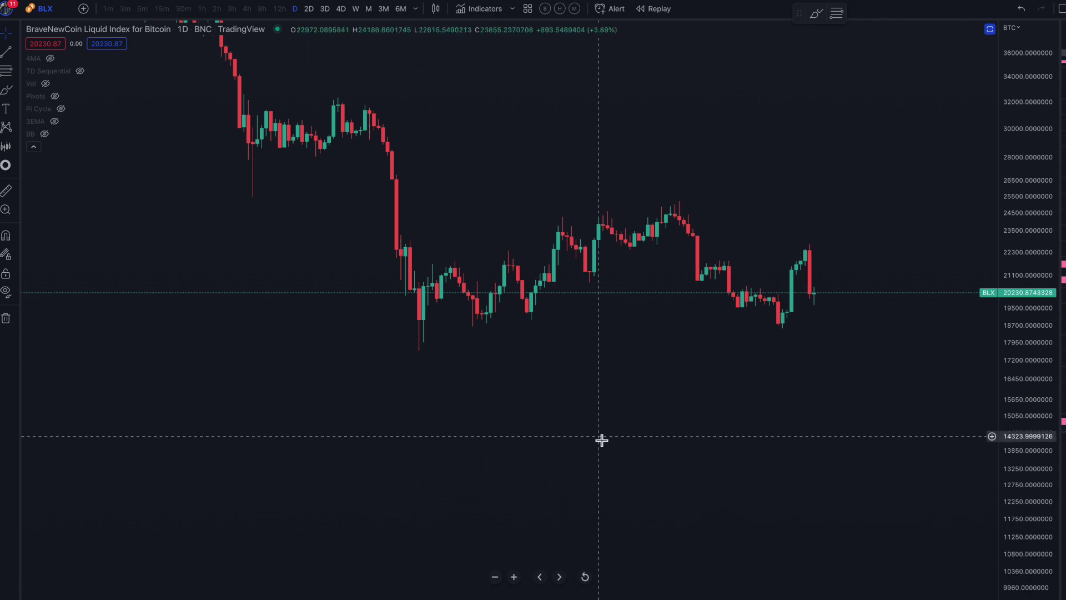
{"action": "key", "text": "shift"}
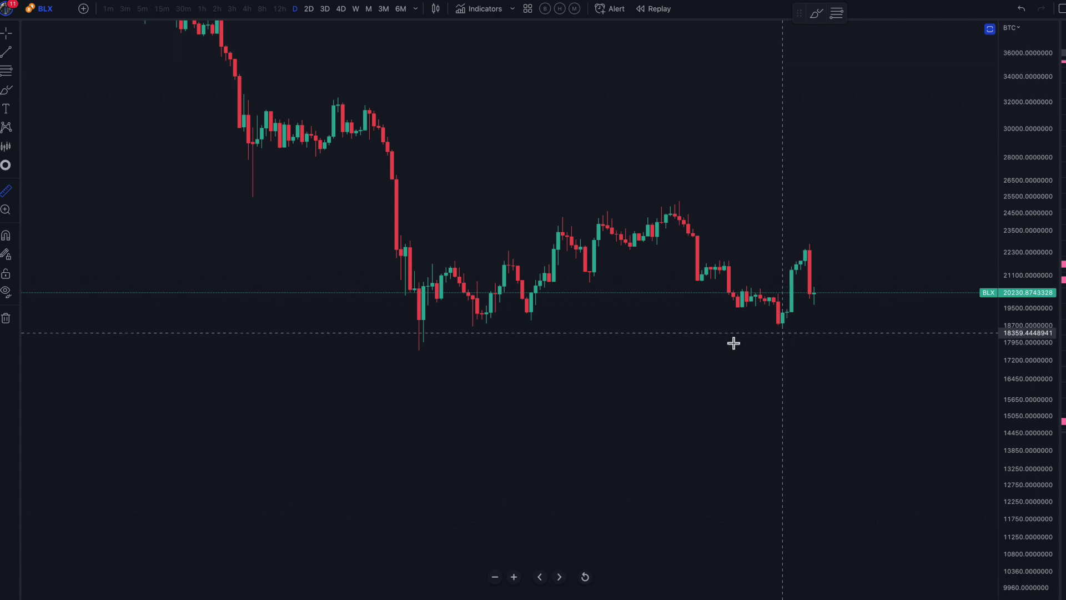
{"action": "left_click", "coordinate": [532, 345]}
{"action": "left_click", "coordinate": [787, 348]}
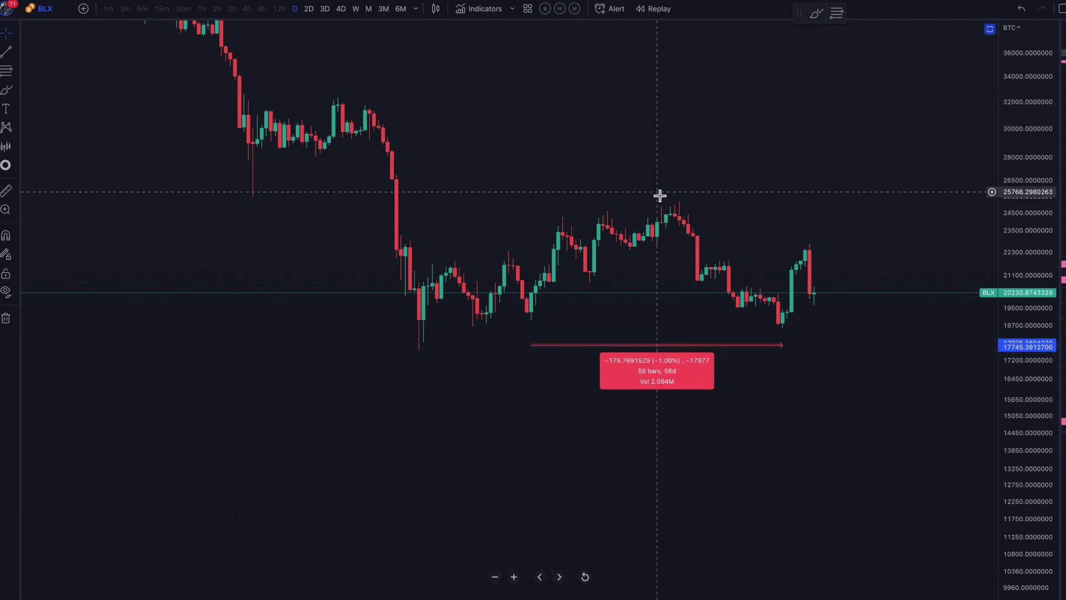
{"action": "key", "text": "alt+b"}
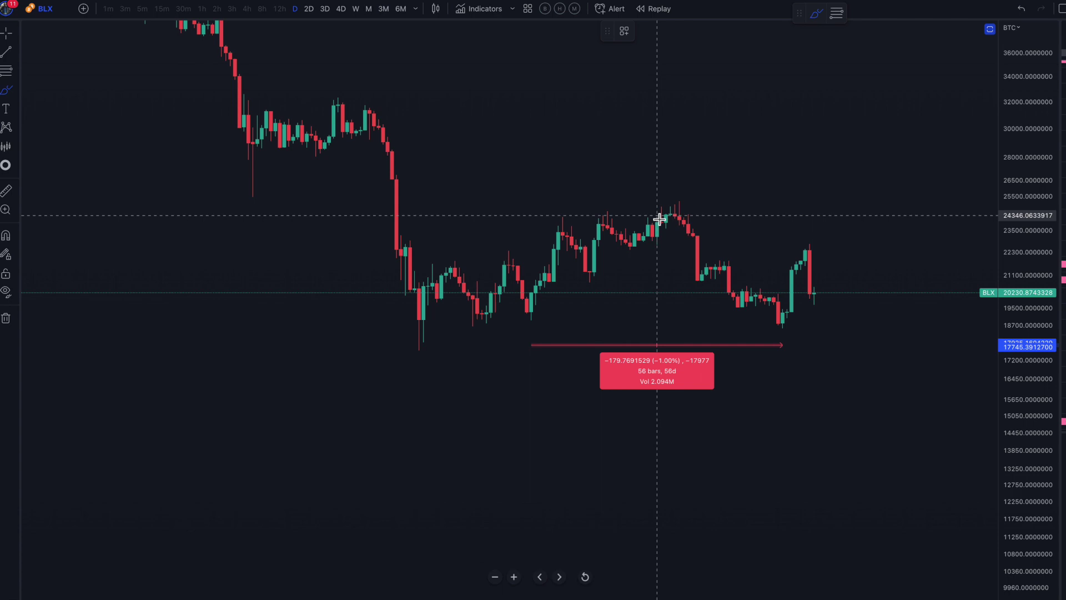
- Sketch orange lines rising from the lows to the local peak and dropping back down
{"action": "mouse_move", "coordinate": [682, 196]}
{"action": "left_mouse_down"}
{"action": "mouse_move", "coordinate": [659, 205]}
{"action": "mouse_move", "coordinate": [692, 217]}
{"action": "mouse_move", "coordinate": [690, 191]}
{"action": "left_mouse_up"}
{"action": "left_click_drag", "start_coordinate": [427, 324], "coordinate": [673, 209]}
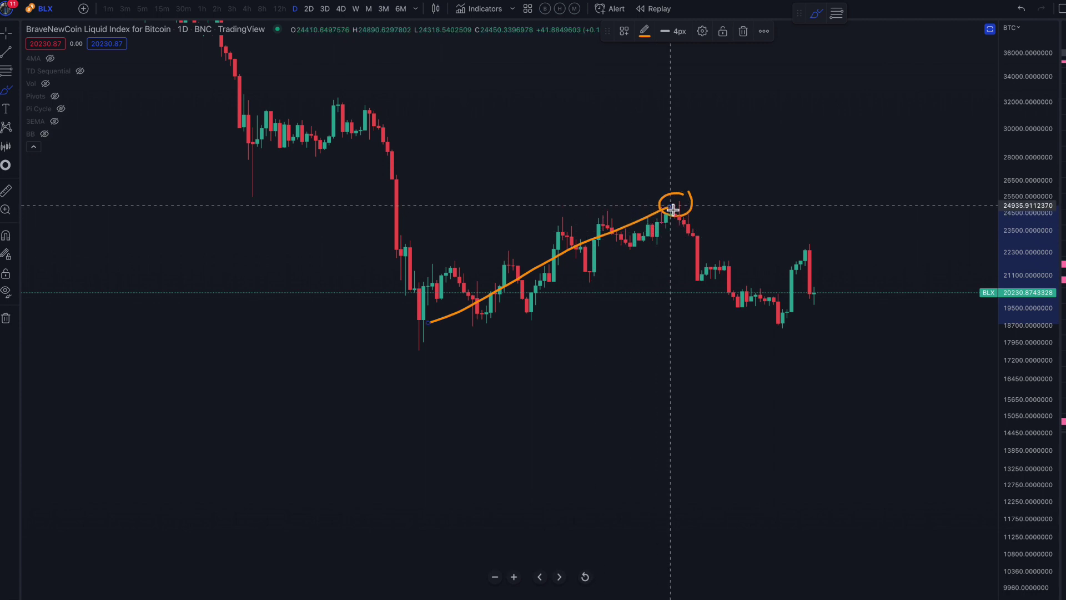
{"action": "left_click_drag", "start_coordinate": [677, 209], "coordinate": [788, 314]}
{"action": "mouse_move", "coordinate": [436, 322]}
{"action": "left_mouse_down"}
{"action": "mouse_move", "coordinate": [528, 252]}
{"action": "mouse_move", "coordinate": [683, 209]}
{"action": "mouse_move", "coordinate": [789, 326]}
{"action": "left_mouse_up"}
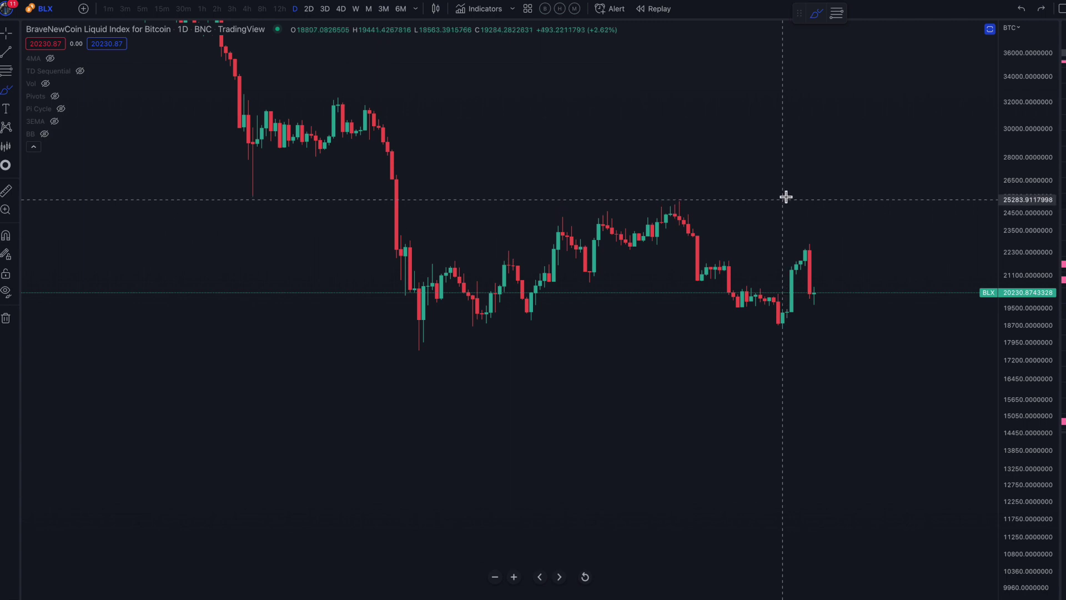
- Box the 17,000–25,000 range with flanking trend lines, then delete the drawings
{"action": "mouse_move", "coordinate": [844, 203]}
{"action": "left_mouse_down"}
{"action": "mouse_move", "coordinate": [377, 203]}
{"action": "mouse_move", "coordinate": [374, 305]}
{"action": "mouse_move", "coordinate": [405, 376]}
{"action": "mouse_move", "coordinate": [884, 376]}
{"action": "mouse_move", "coordinate": [868, 210]}
{"action": "left_mouse_up"}
{"action": "left_click_drag", "start_coordinate": [170, 61], "coordinate": [555, 373]}
{"action": "mouse_move", "coordinate": [689, 389]}
{"action": "left_mouse_down"}
{"action": "mouse_move", "coordinate": [774, 328]}
{"action": "mouse_move", "coordinate": [902, 191]}
{"action": "left_mouse_up"}
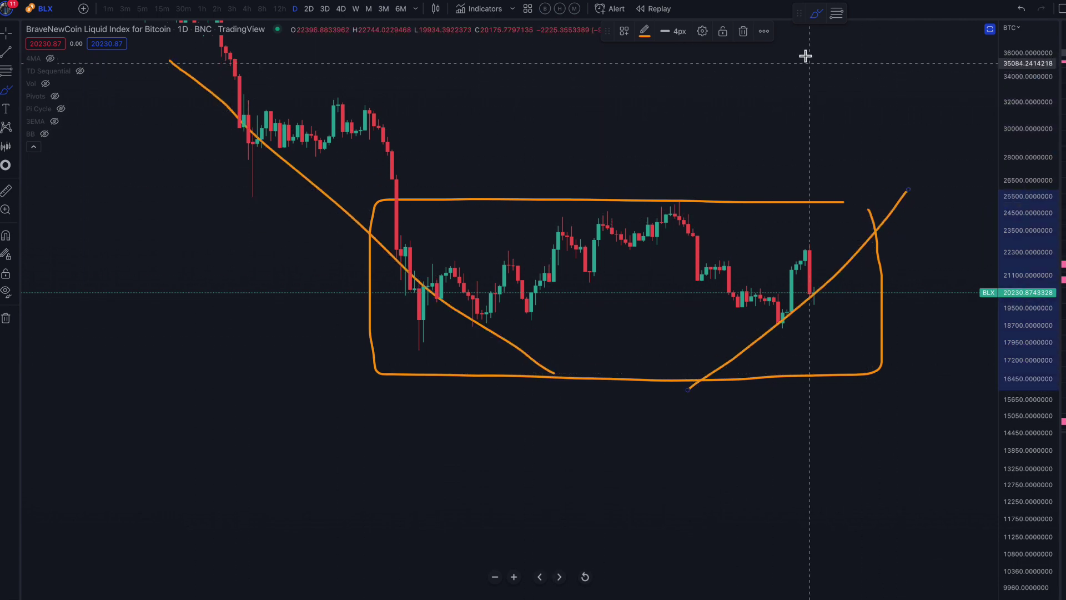
{"action": "key", "text": "Delete"}
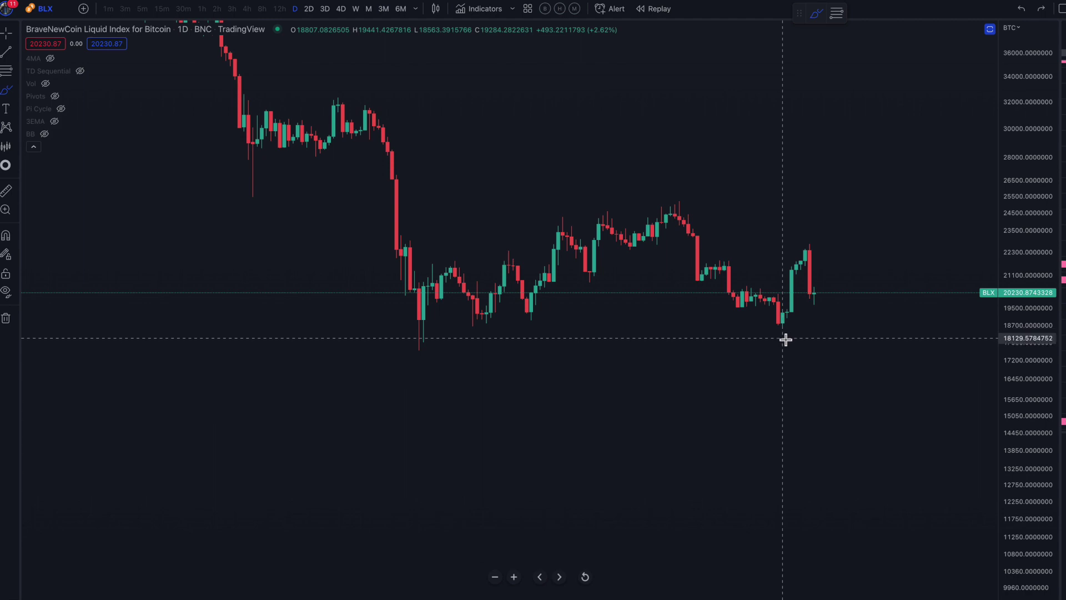
- Measure 60 bars past the latest BLX low and mark that date with a vertical line
{"action": "left_click_drag", "start_coordinate": [786, 341], "coordinate": [456, 384]}
{"action": "left_click", "coordinate": [6, 195]}
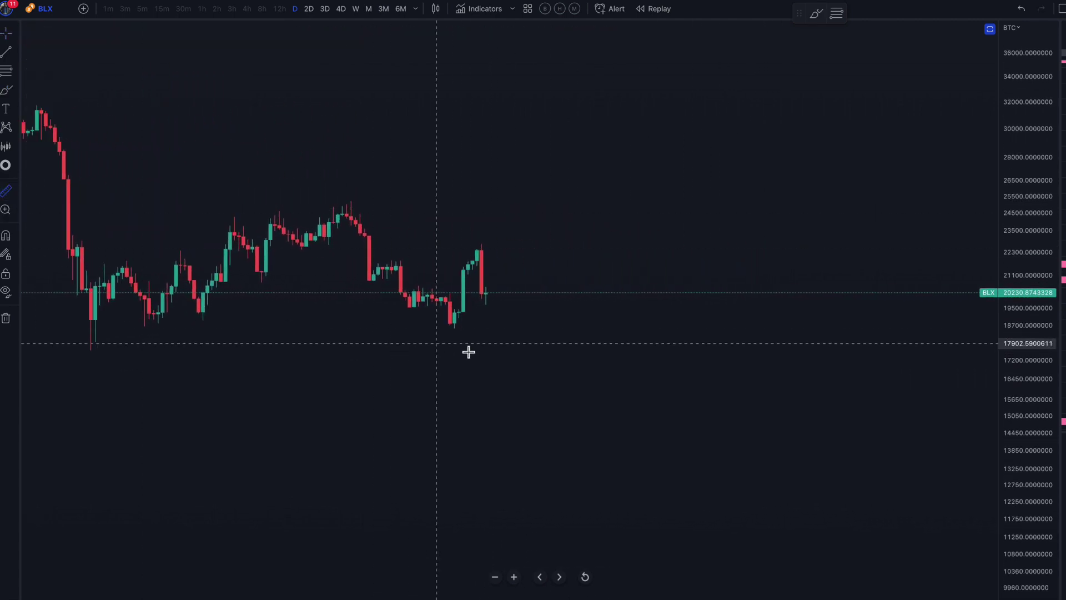
{"action": "left_click", "coordinate": [454, 337]}
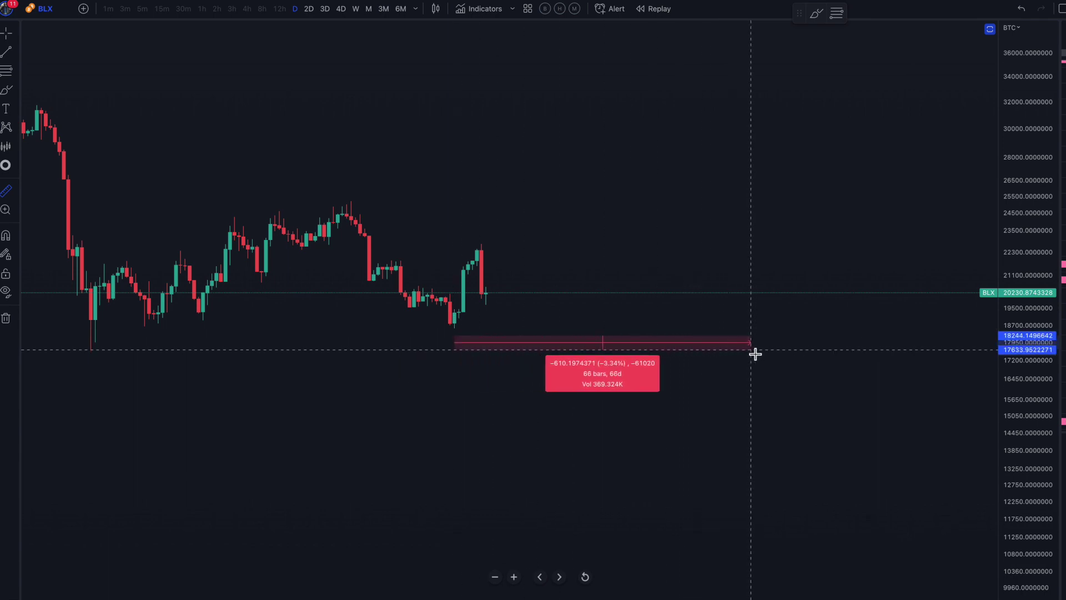
{"action": "left_click", "coordinate": [725, 352]}
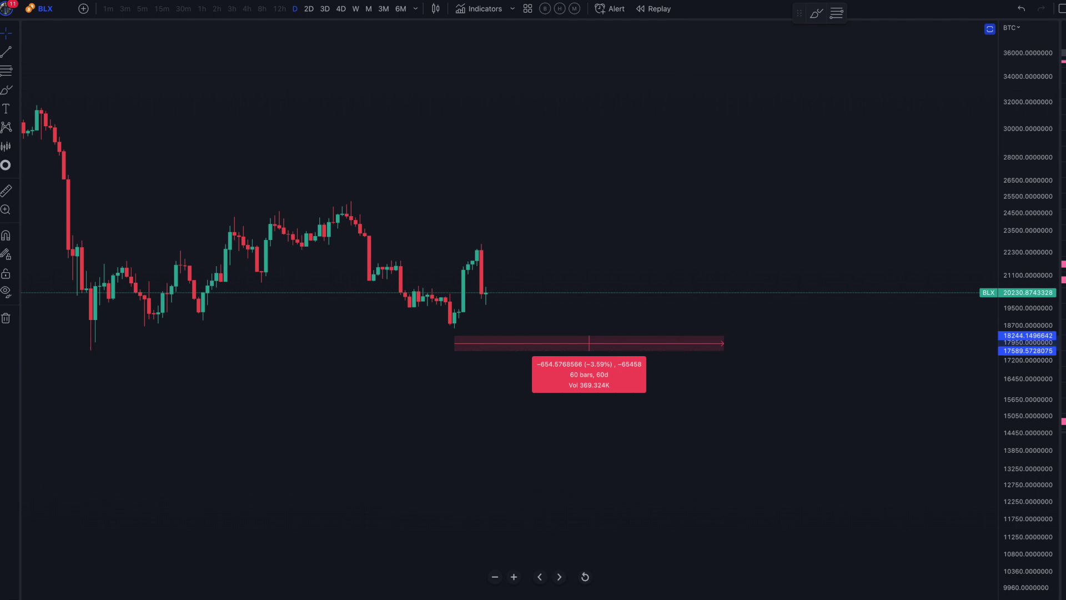
{"action": "left_click", "coordinate": [724, 243]}
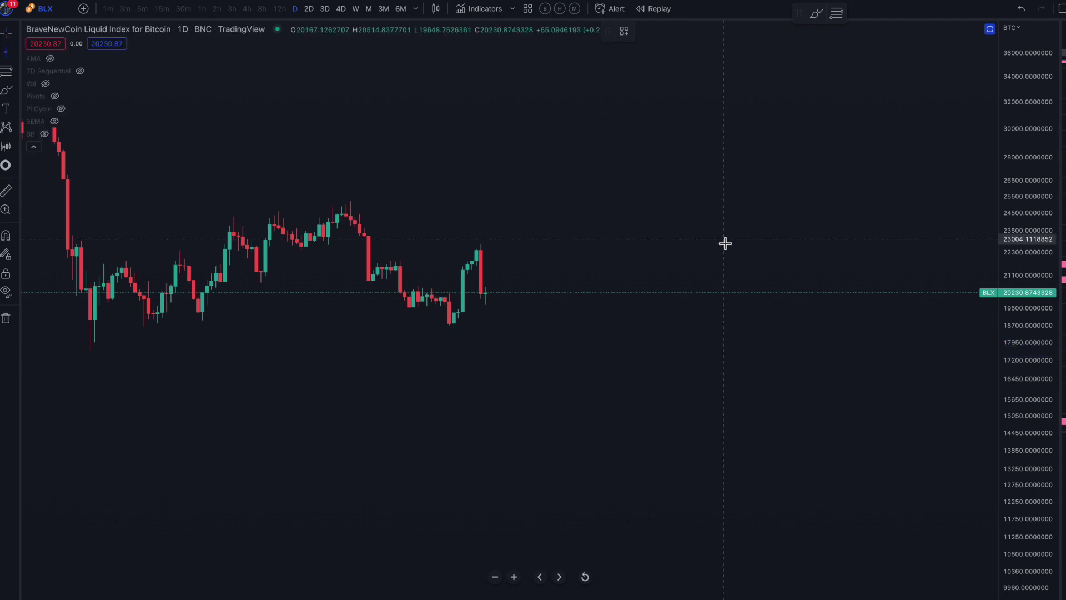
{"action": "left_click", "coordinate": [723, 310]}
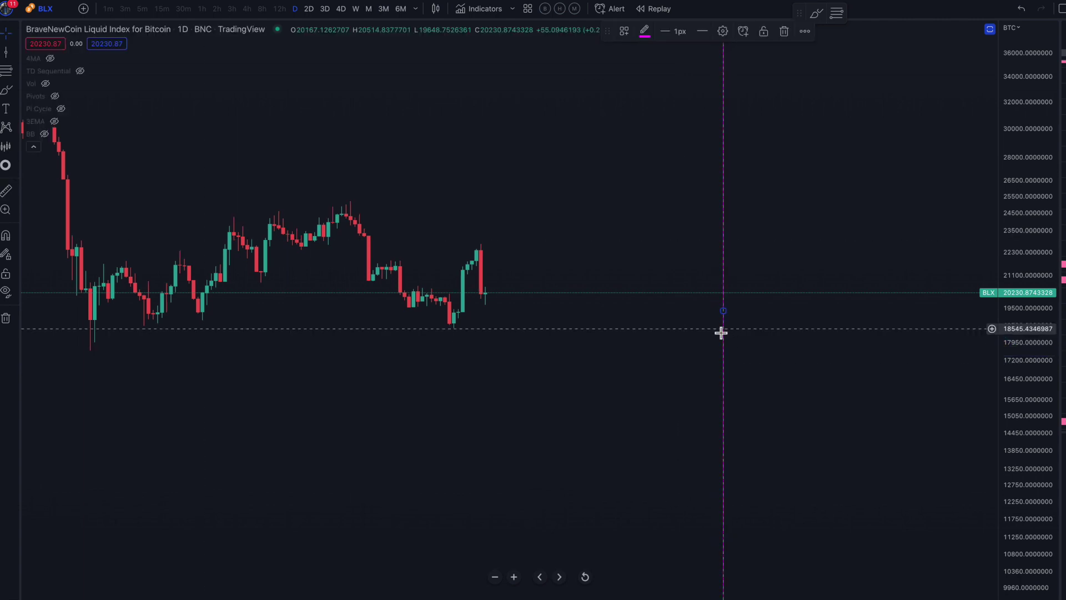
{"action": "key", "text": "alt+t"}
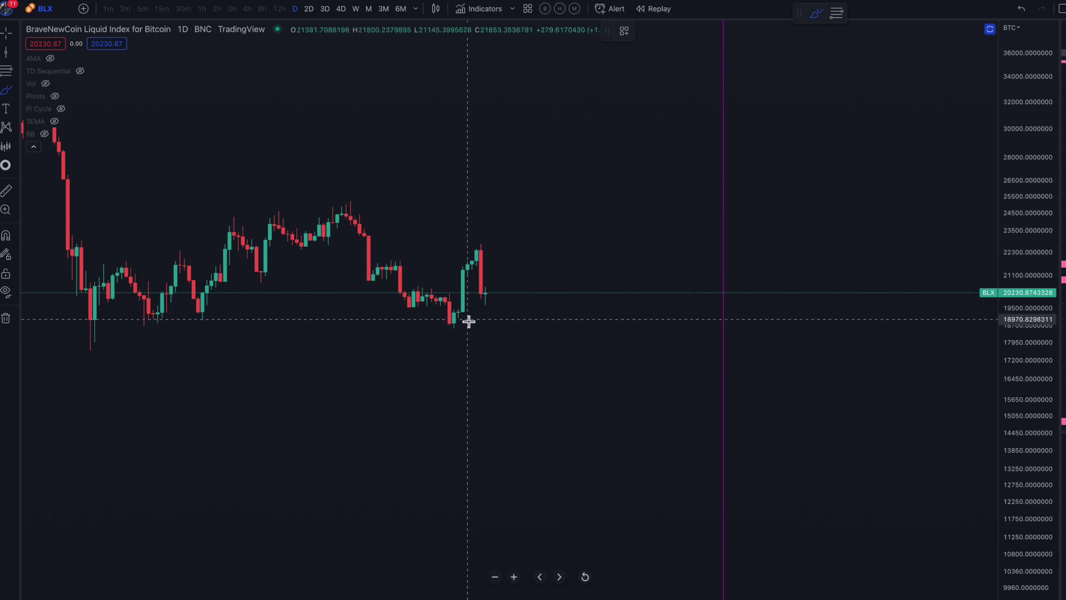
{"action": "mouse_move", "coordinate": [465, 317]}
{"action": "left_mouse_down"}
{"action": "mouse_move", "coordinate": [585, 265]}
{"action": "mouse_move", "coordinate": [655, 213]}
{"action": "left_mouse_up"}
{"action": "left_click_drag", "start_coordinate": [246, 207], "coordinate": [751, 209]}
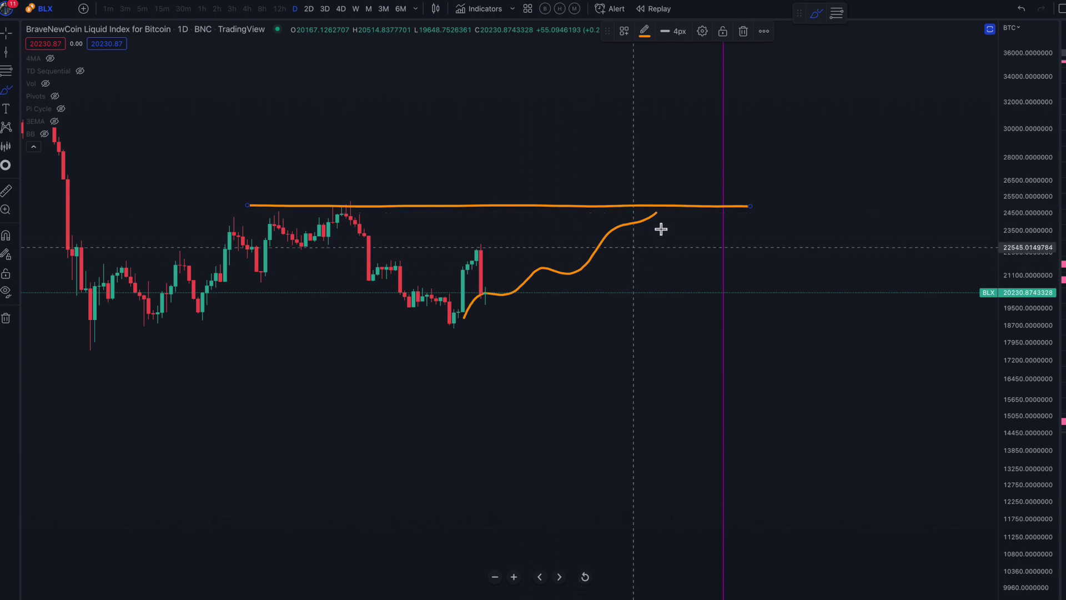
{"action": "mouse_move", "coordinate": [656, 210]}
{"action": "left_mouse_down"}
{"action": "mouse_move", "coordinate": [729, 304]}
{"action": "mouse_move", "coordinate": [741, 291]}
{"action": "mouse_move", "coordinate": [717, 289]}
{"action": "mouse_move", "coordinate": [759, 267]}
{"action": "mouse_move", "coordinate": [805, 208]}
{"action": "mouse_move", "coordinate": [961, 113]}
{"action": "left_mouse_up"}
{"action": "mouse_move", "coordinate": [722, 281]}
{"action": "left_mouse_down"}
{"action": "mouse_move", "coordinate": [711, 279]}
{"action": "mouse_move", "coordinate": [726, 306]}
{"action": "mouse_move", "coordinate": [778, 350]}
{"action": "mouse_move", "coordinate": [827, 419]}
{"action": "left_mouse_up"}
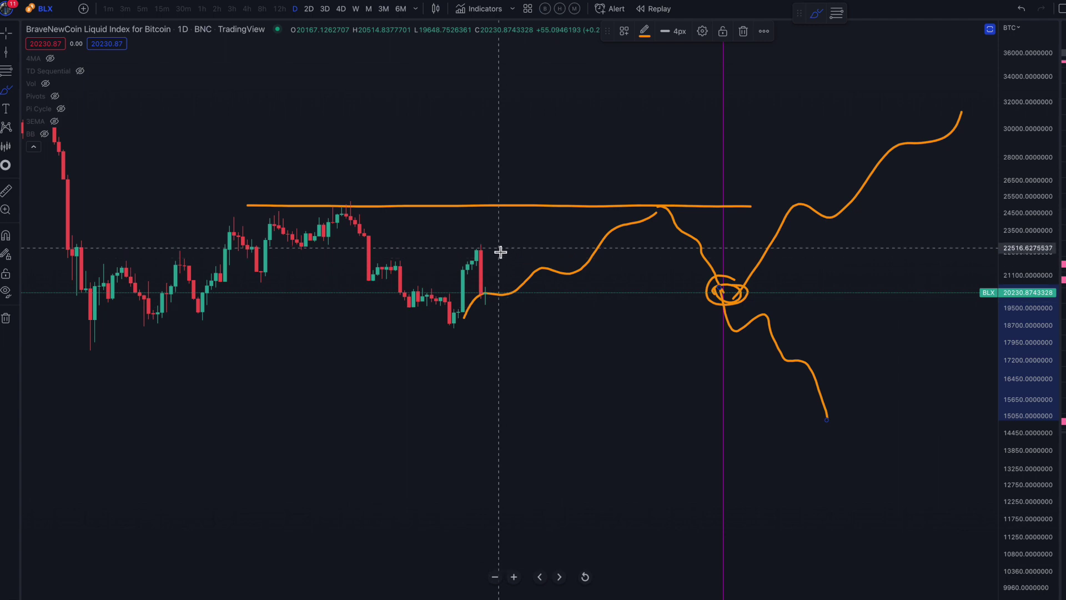
{"action": "key", "text": "ctrl+z"}
{"action": "key", "text": "ctrl+z"}
{"action": "key", "text": "ctrl+z"}
{"action": "key", "text": "ctrl+z"}
{"action": "key", "text": "ctrl+z"}
{"action": "key", "text": "ctrl+z"}
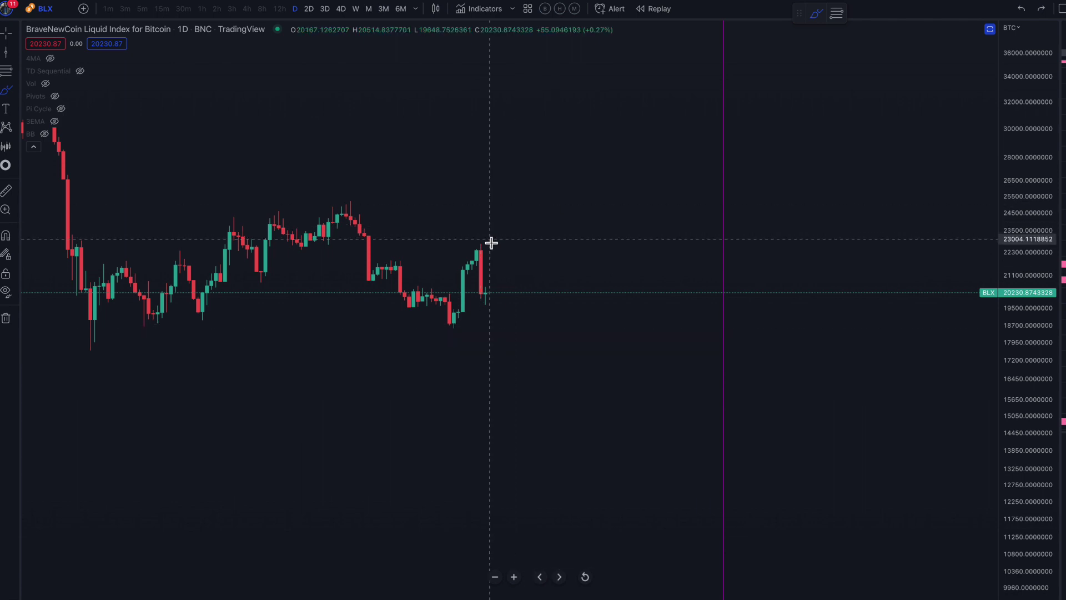
{"action": "left_click_drag", "start_coordinate": [485, 239], "coordinate": [488, 259]}
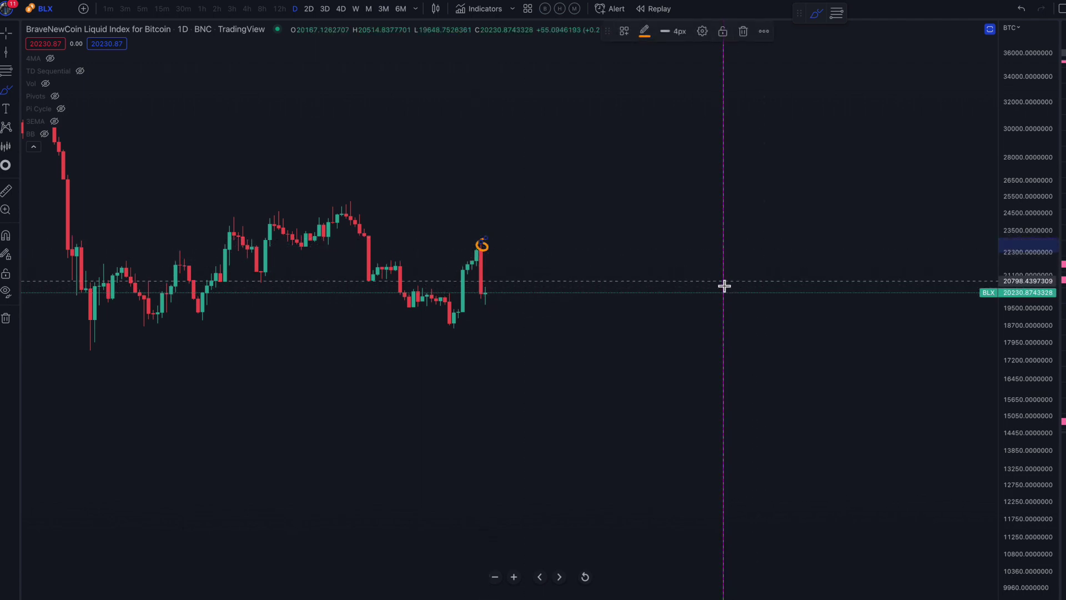
{"action": "mouse_move", "coordinate": [487, 295]}
{"action": "left_mouse_down"}
{"action": "mouse_move", "coordinate": [584, 321]}
{"action": "mouse_move", "coordinate": [648, 439]}
{"action": "mouse_move", "coordinate": [686, 468]}
{"action": "left_mouse_up"}
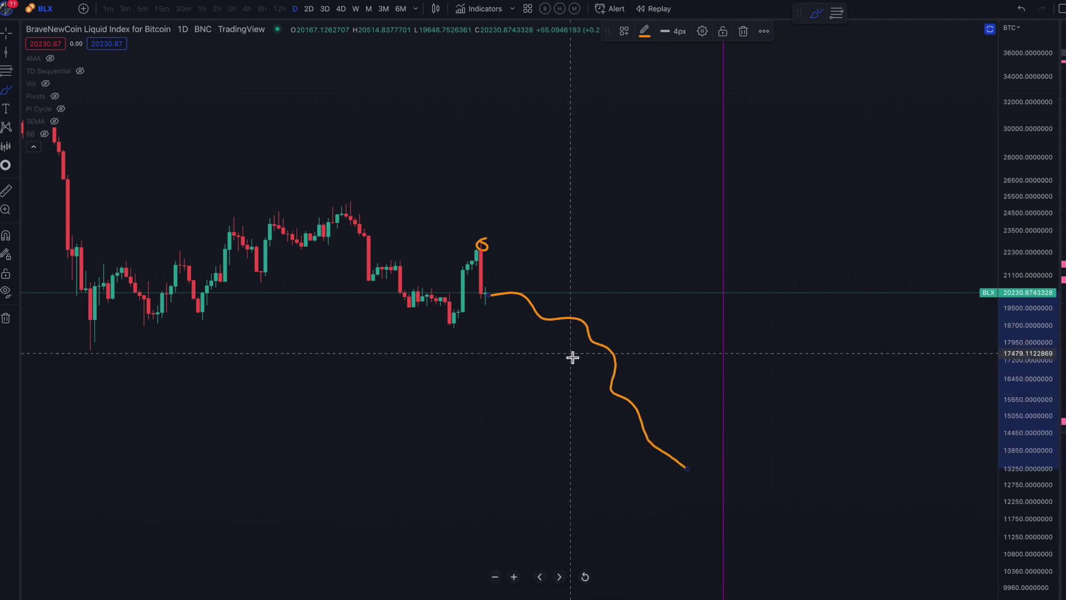
{"action": "left_click_drag", "start_coordinate": [502, 294], "coordinate": [736, 298]}
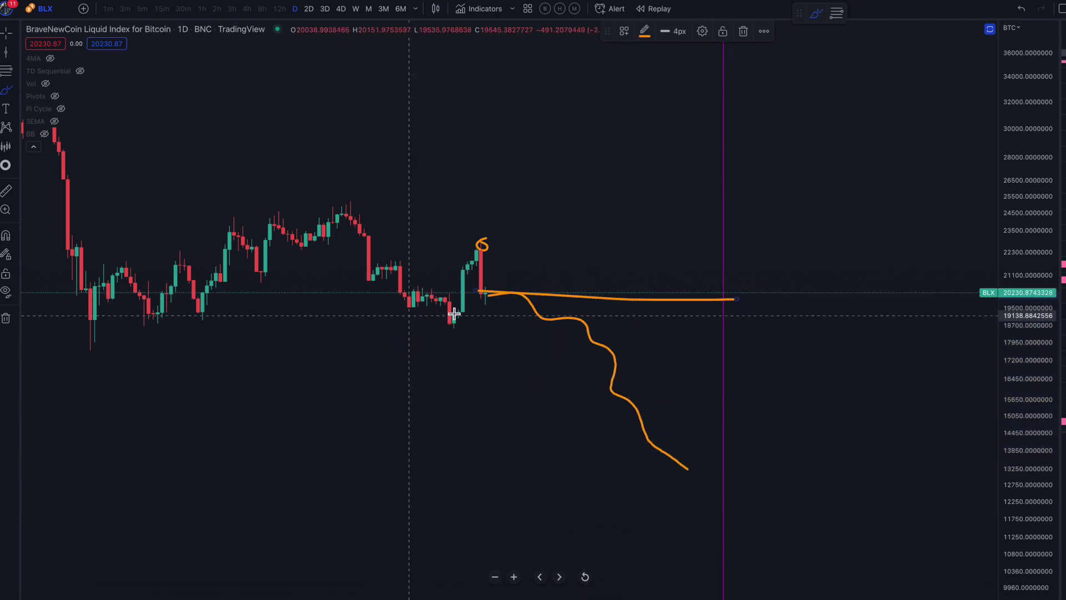
{"action": "mouse_move", "coordinate": [477, 291]}
{"action": "left_mouse_down"}
{"action": "mouse_move", "coordinate": [491, 500]}
{"action": "mouse_move", "coordinate": [794, 517]}
{"action": "left_mouse_up"}
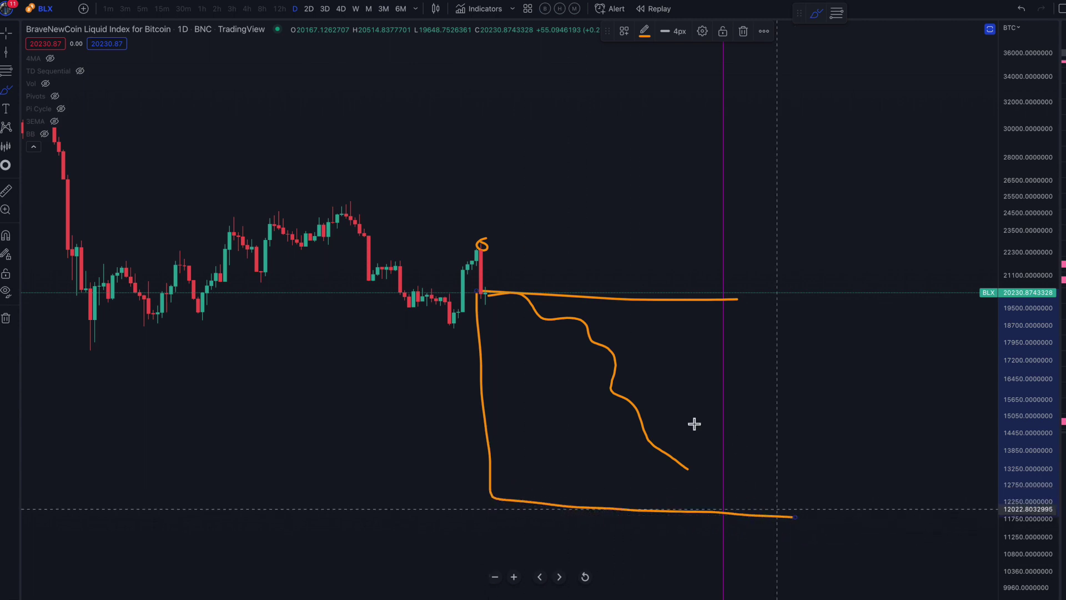
{"action": "key", "text": "ctrl+z"}
{"action": "key", "text": "ctrl+z"}
{"action": "key", "text": "ctrl+z"}
{"action": "key", "text": "ctrl+z"}
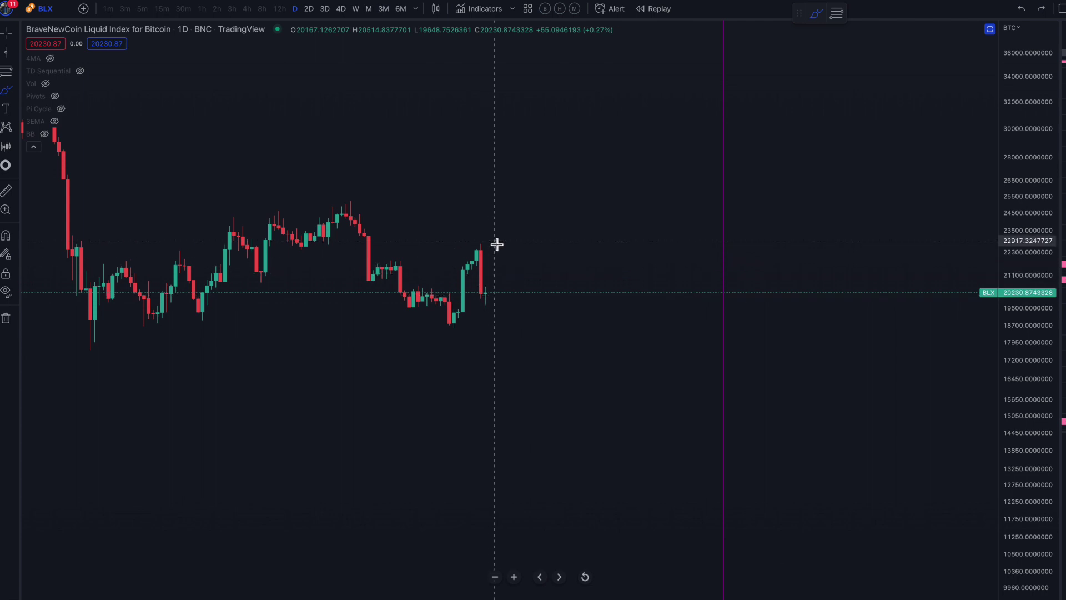
- Loop the latest BLX candles in orange and draw a rebound curve rising toward 23,150
{"action": "mouse_move", "coordinate": [491, 241]}
{"action": "left_mouse_down"}
{"action": "mouse_move", "coordinate": [474, 241]}
{"action": "mouse_move", "coordinate": [478, 317]}
{"action": "mouse_move", "coordinate": [500, 243]}
{"action": "left_mouse_up"}
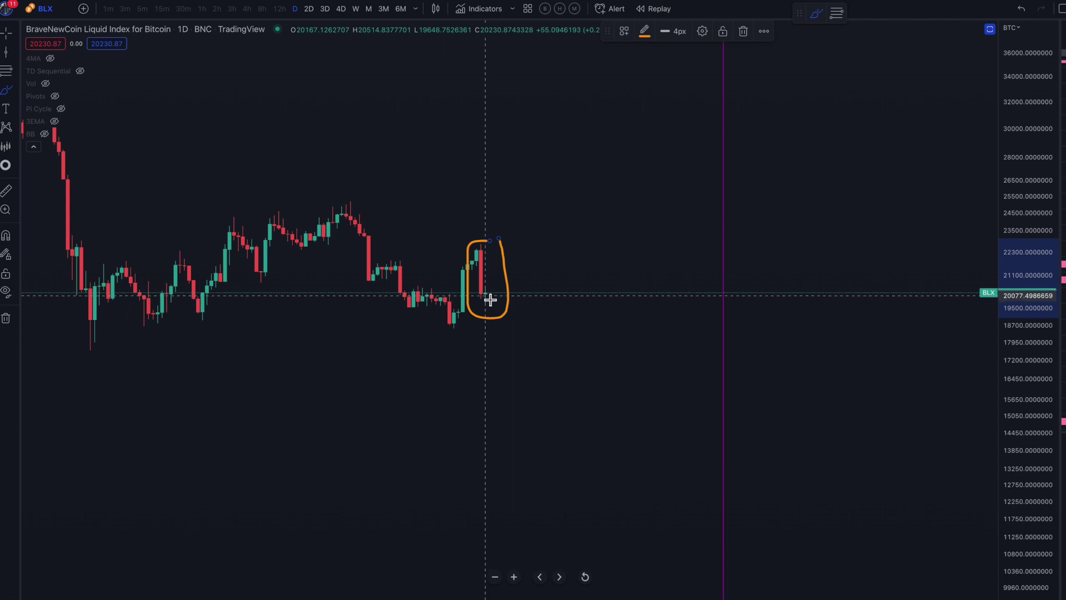
{"action": "left_click_drag", "start_coordinate": [490, 300], "coordinate": [543, 239]}
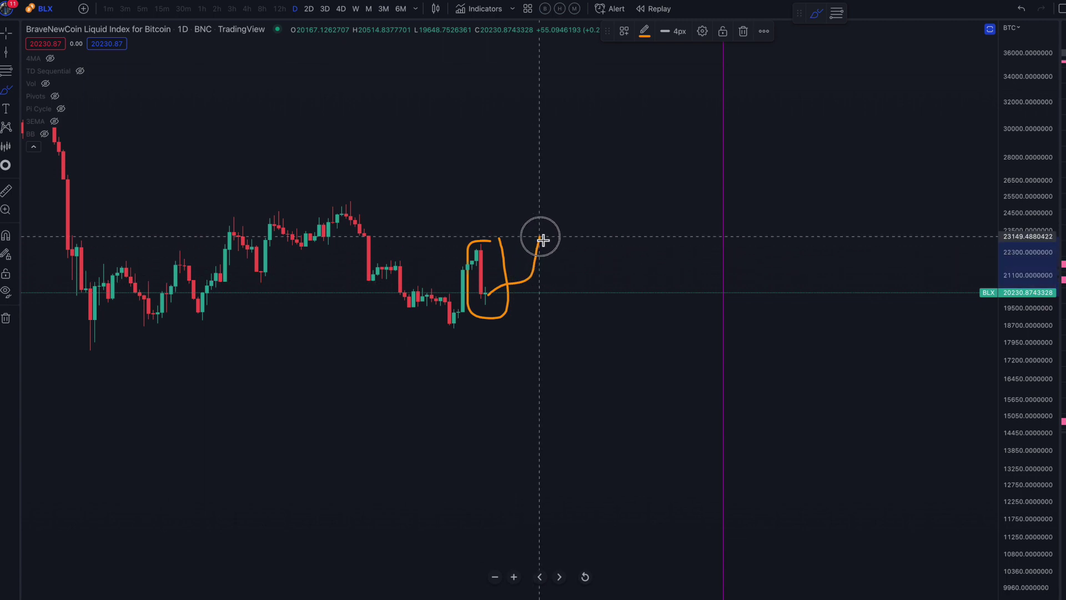